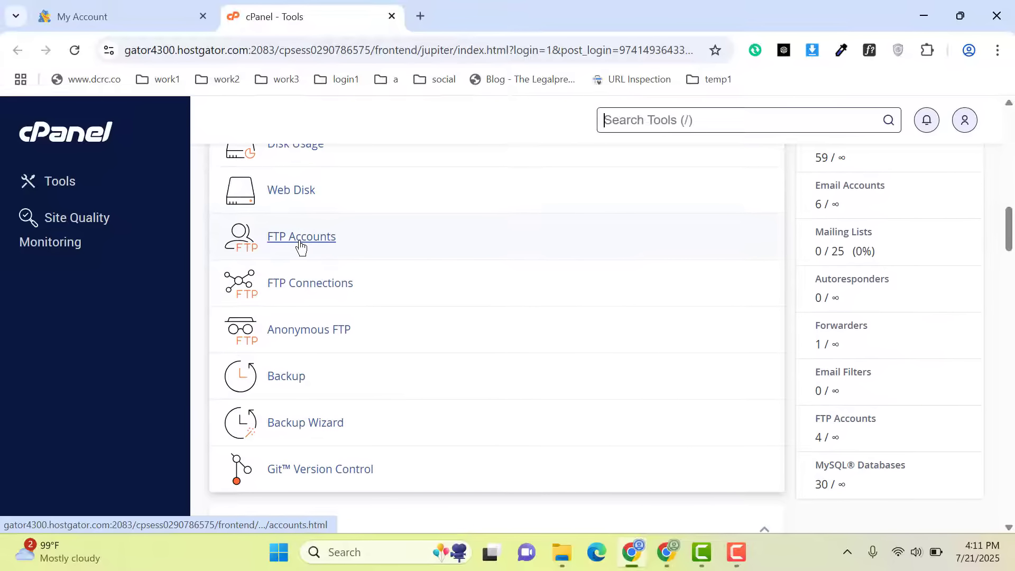
- Open the FTP Accounts page and look through the domains available for a new FTP account
{"action": "left_click", "coordinate": [312, 245]}
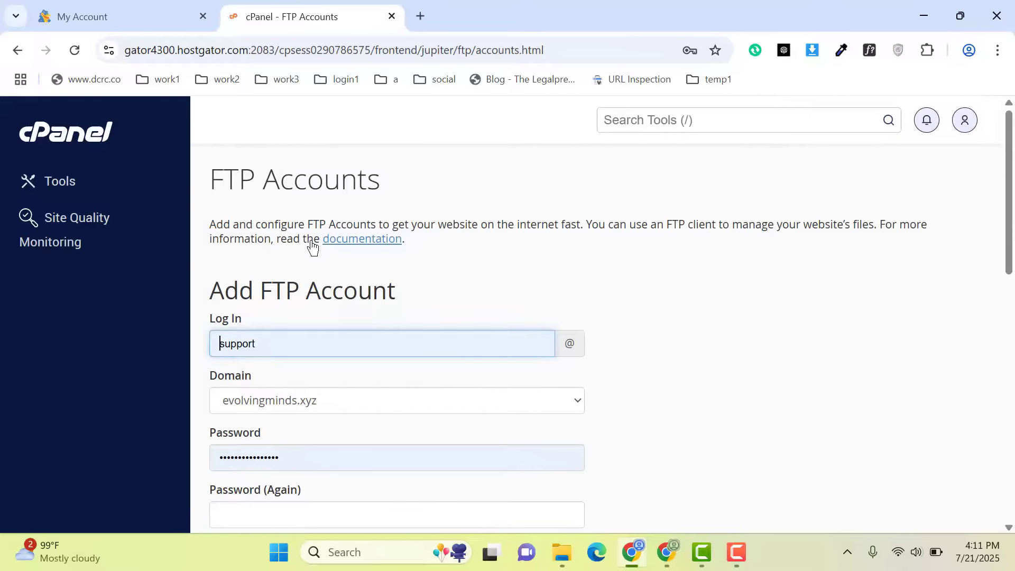
{"action": "scroll", "coordinate": [629, 243], "scroll_direction": "down", "scroll_amount": 3}
{"action": "left_click", "coordinate": [374, 248]}
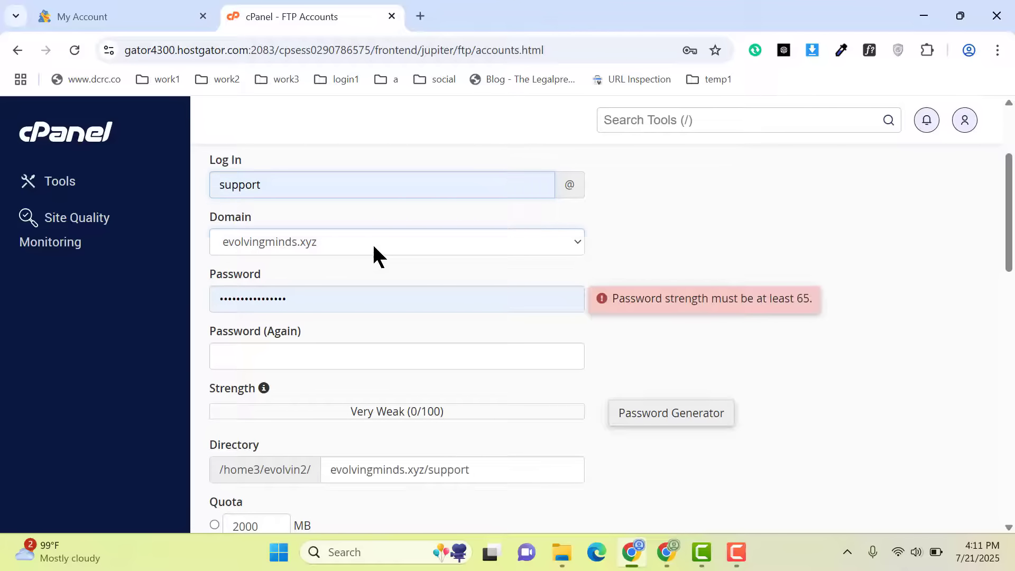
{"action": "scroll", "coordinate": [449, 383], "scroll_direction": "down", "scroll_amount": 10}
{"action": "scroll", "coordinate": [450, 377], "scroll_direction": "down", "scroll_amount": 15}
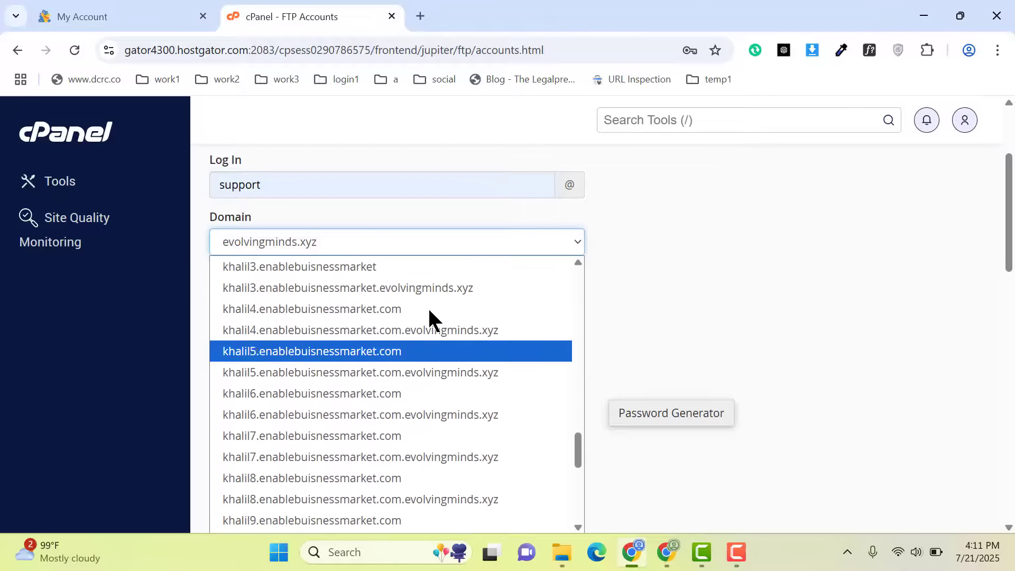
{"action": "left_click", "coordinate": [642, 306]}
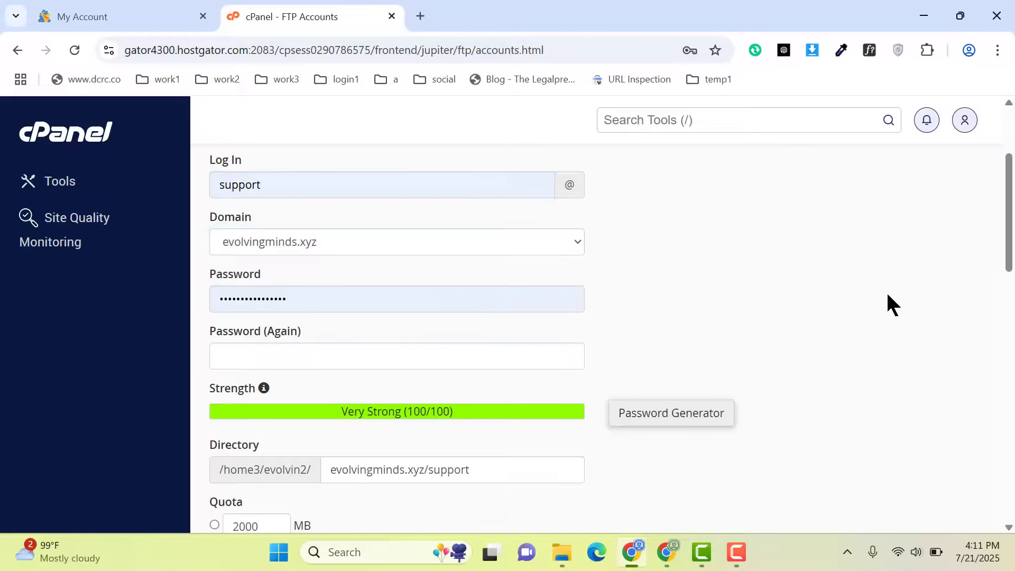
- Delete the support3 FTP account of the website-edb60994 site without deleting its home directory
{"action": "scroll", "coordinate": [888, 294], "scroll_direction": "down", "scroll_amount": 15}
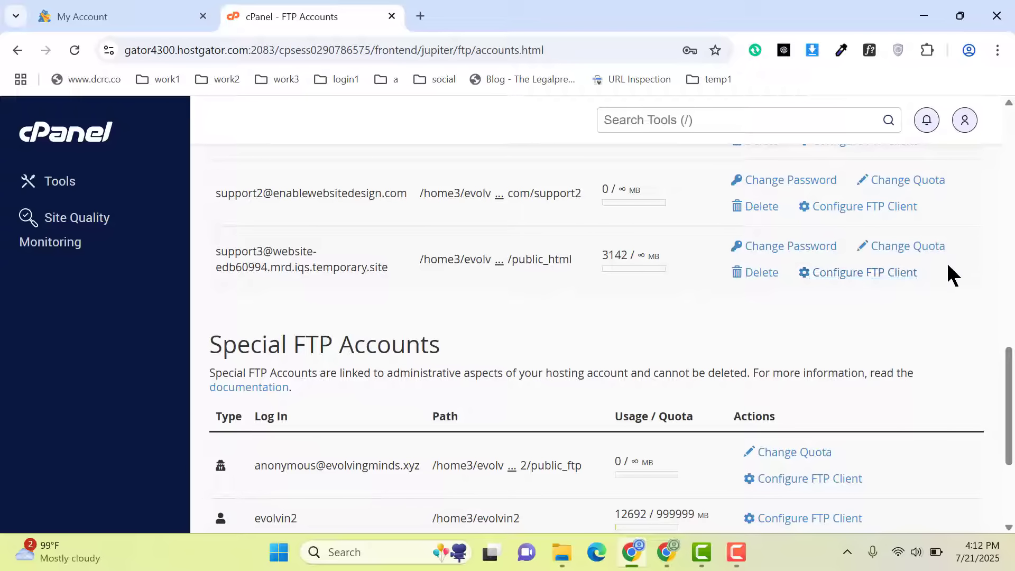
{"action": "left_click", "coordinate": [760, 273]}
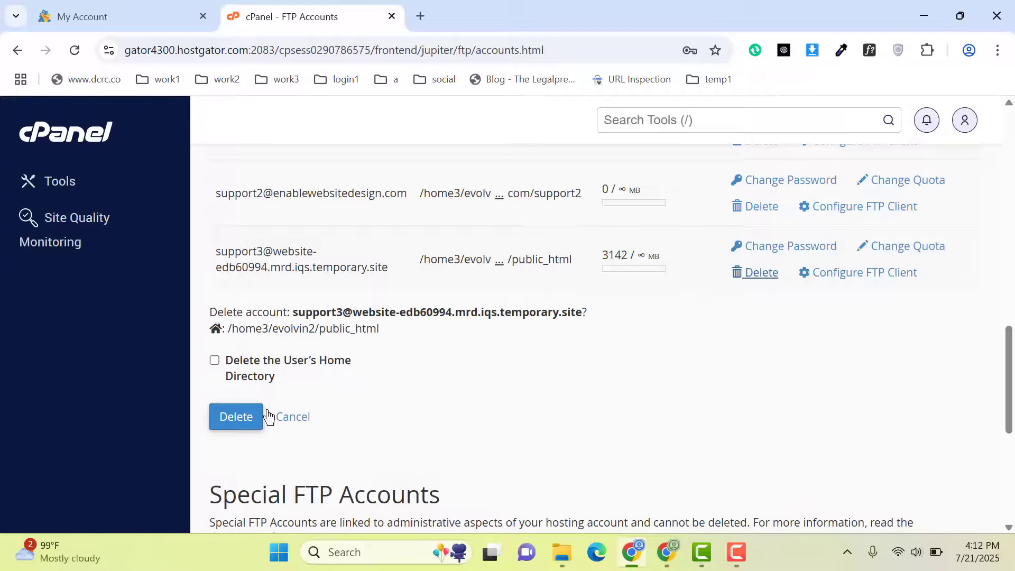
{"action": "left_click", "coordinate": [238, 418]}
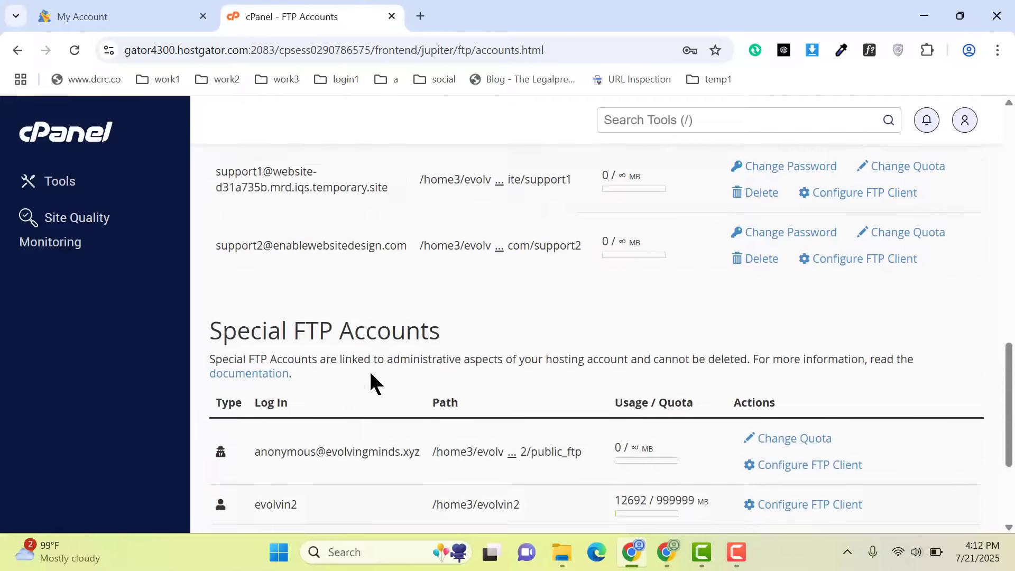
- Set the new FTP account's domain to website-edb60994.mrd.iqs.temporary.site
{"action": "scroll", "coordinate": [370, 370], "scroll_direction": "up", "scroll_amount": 10}
{"action": "scroll", "coordinate": [376, 353], "scroll_direction": "up", "scroll_amount": 2}
{"action": "scroll", "coordinate": [381, 349], "scroll_direction": "down", "scroll_amount": 2}
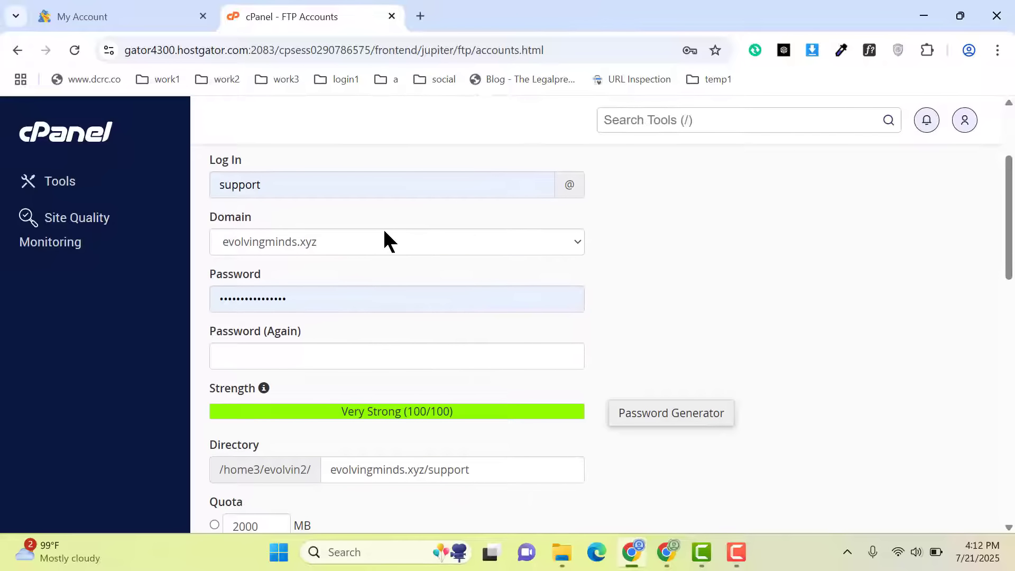
{"action": "left_click", "coordinate": [384, 235]}
{"action": "scroll", "coordinate": [455, 360], "scroll_direction": "down", "scroll_amount": 15}
{"action": "scroll", "coordinate": [455, 352], "scroll_direction": "down", "scroll_amount": 10}
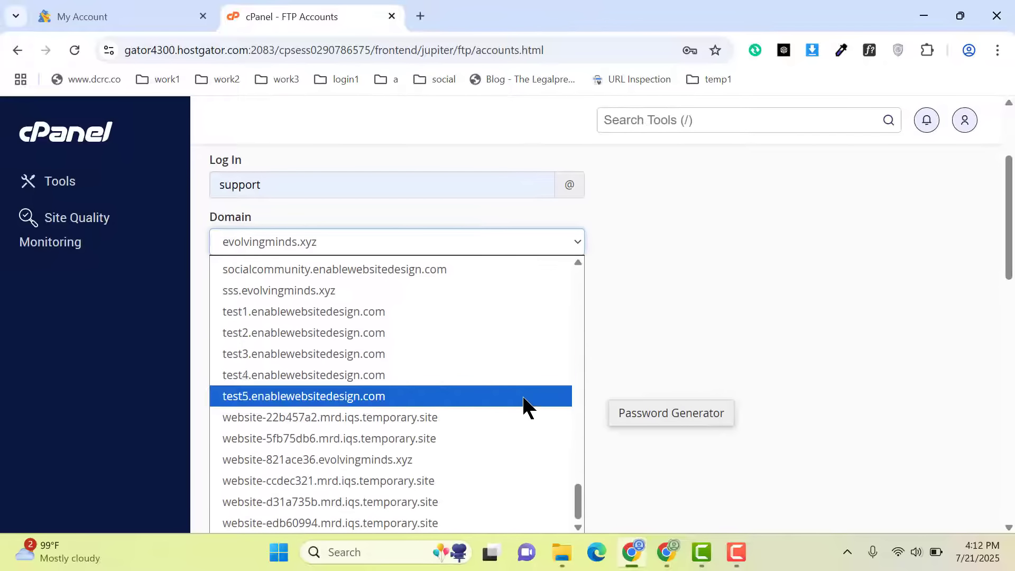
{"action": "left_click", "coordinate": [328, 524]}
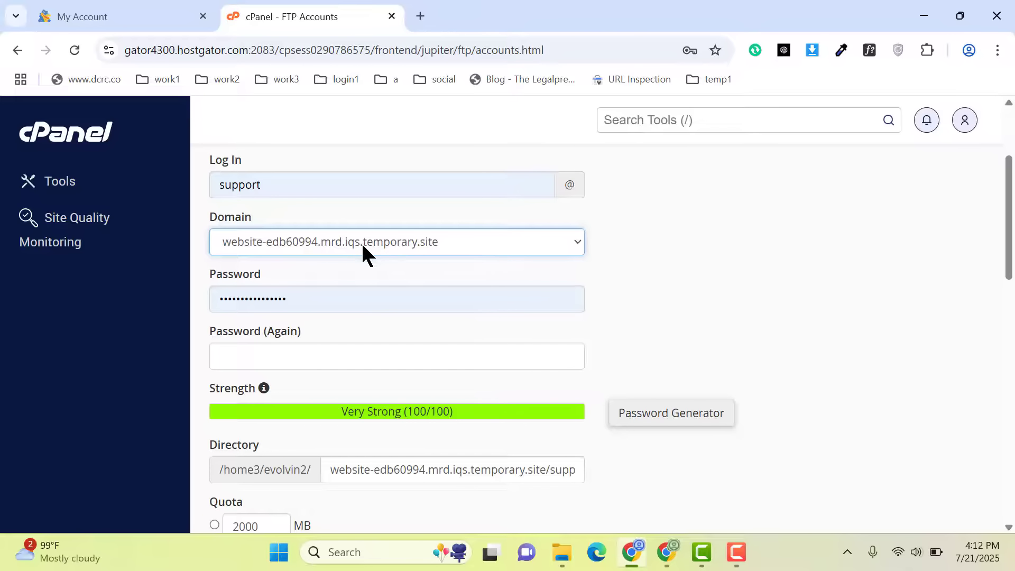
- Switch to the HostGator account and open the WordPress admin of the Welcome site at mrd.iqs.temporary.site/website_edb60994
{"action": "left_click", "coordinate": [191, 13]}
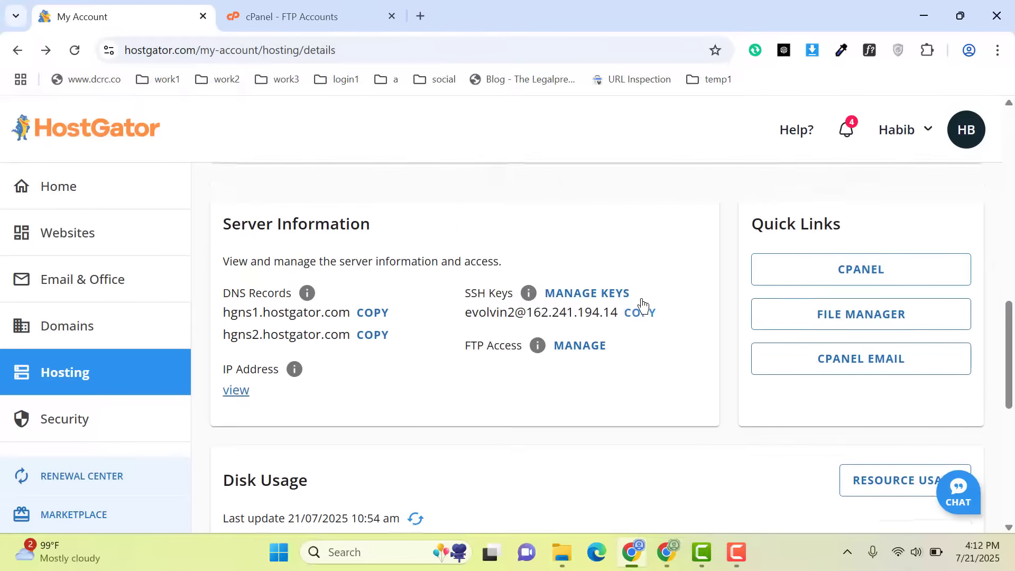
{"action": "scroll", "coordinate": [642, 306], "scroll_direction": "down", "scroll_amount": 10}
{"action": "scroll", "coordinate": [642, 309], "scroll_direction": "up", "scroll_amount": 1}
{"action": "scroll", "coordinate": [403, 358], "scroll_direction": "down", "scroll_amount": 1}
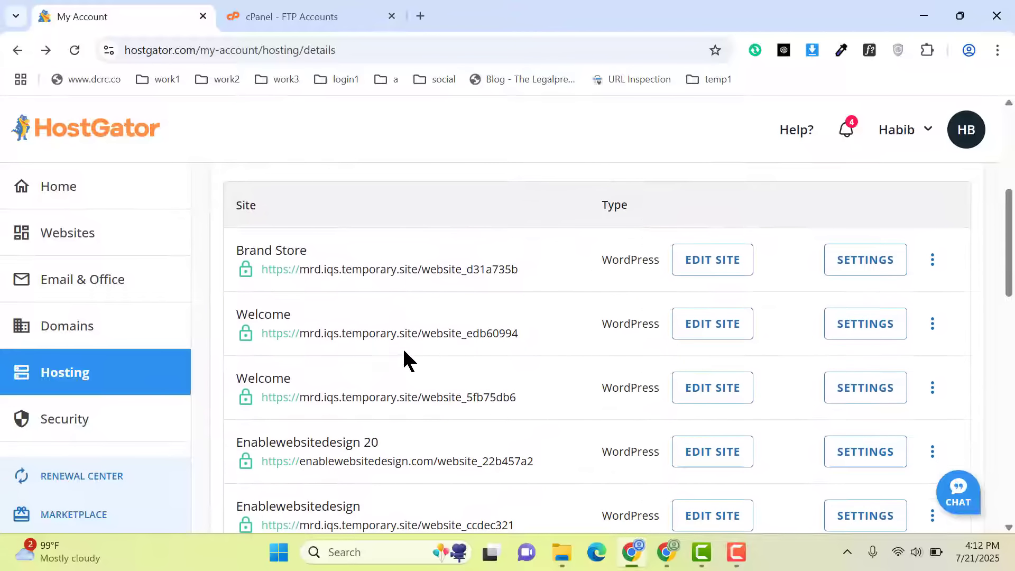
{"action": "left_click", "coordinate": [696, 327]}
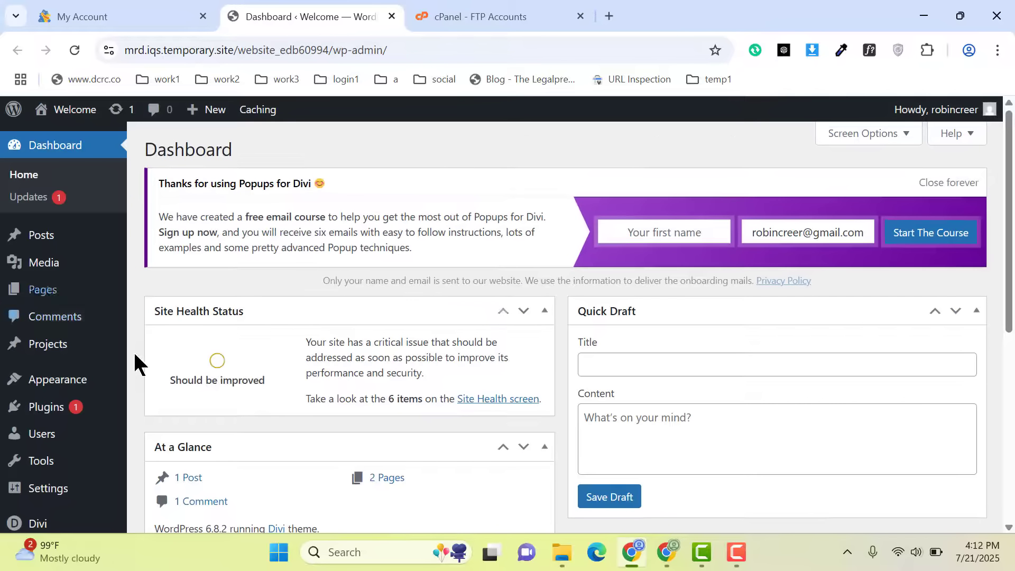
- Open the WordPress Themes page and look through the installed themes
{"action": "scroll", "coordinate": [135, 365], "scroll_direction": "down", "scroll_amount": 1}
{"action": "mouse_move", "coordinate": [132, 370]}
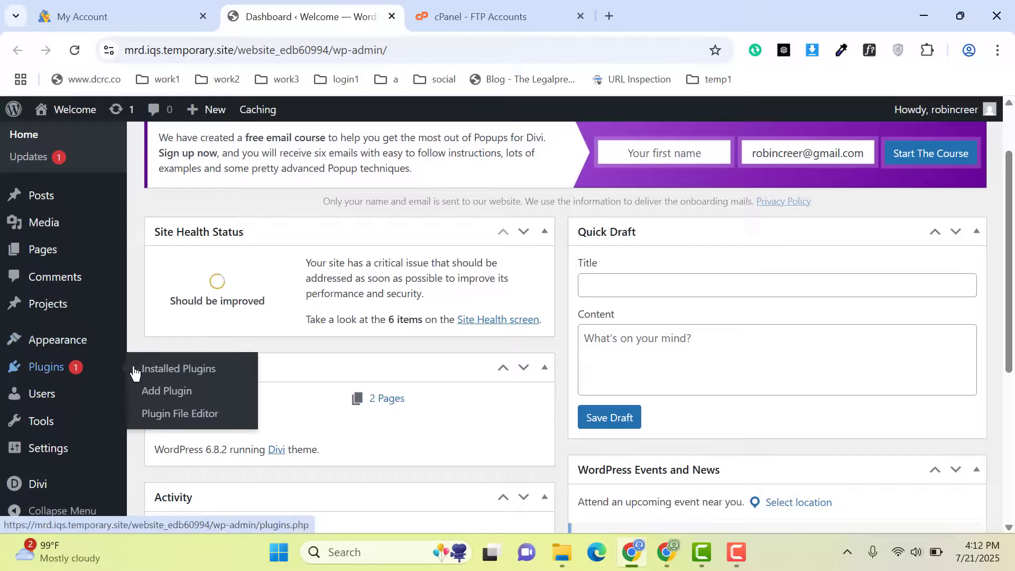
{"action": "mouse_move", "coordinate": [95, 347]}
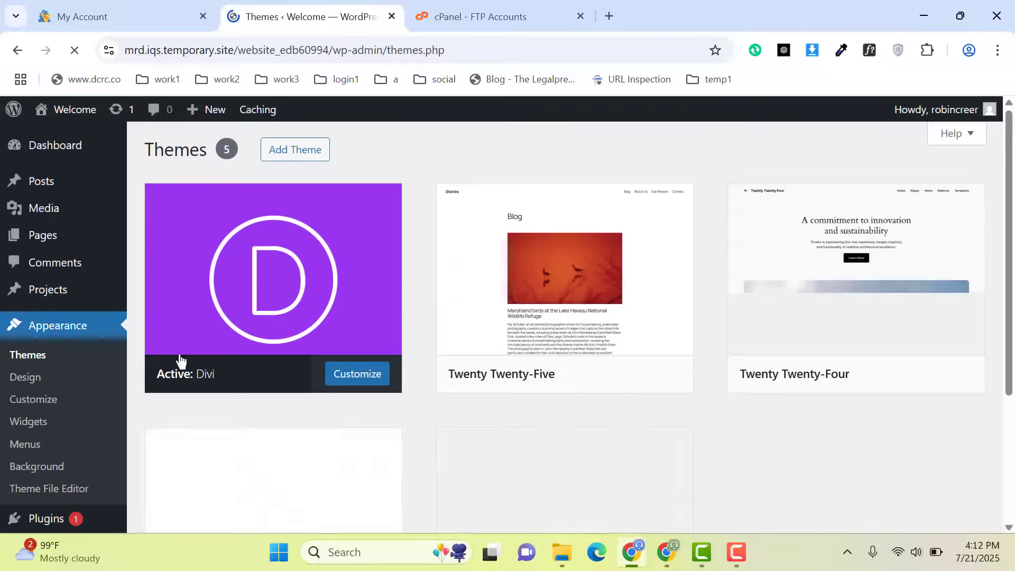
{"action": "mouse_move", "coordinate": [528, 275]}
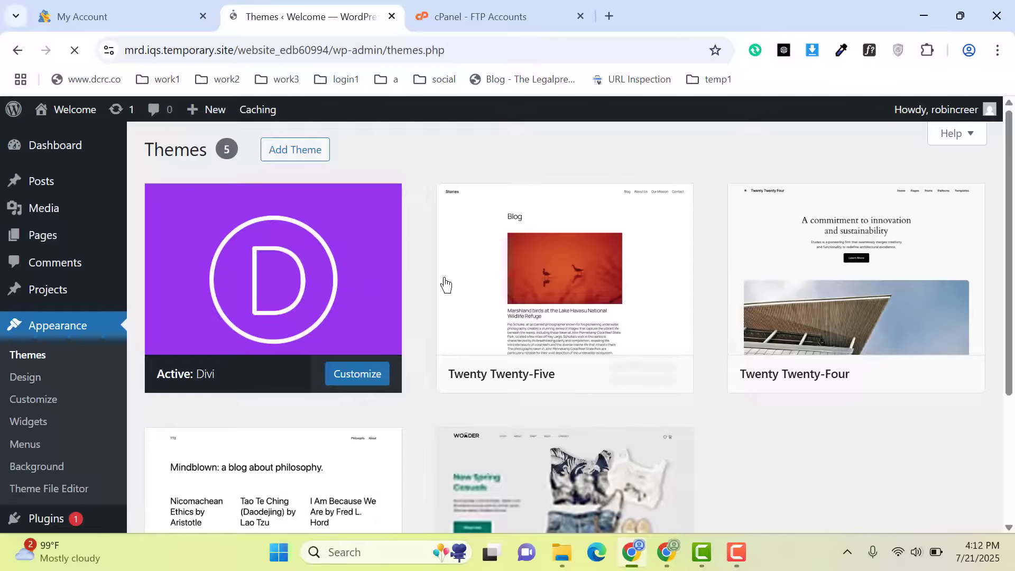
{"action": "scroll", "coordinate": [802, 273], "scroll_direction": "down", "scroll_amount": 3}
{"action": "scroll", "coordinate": [805, 281], "scroll_direction": "up", "scroll_amount": 1}
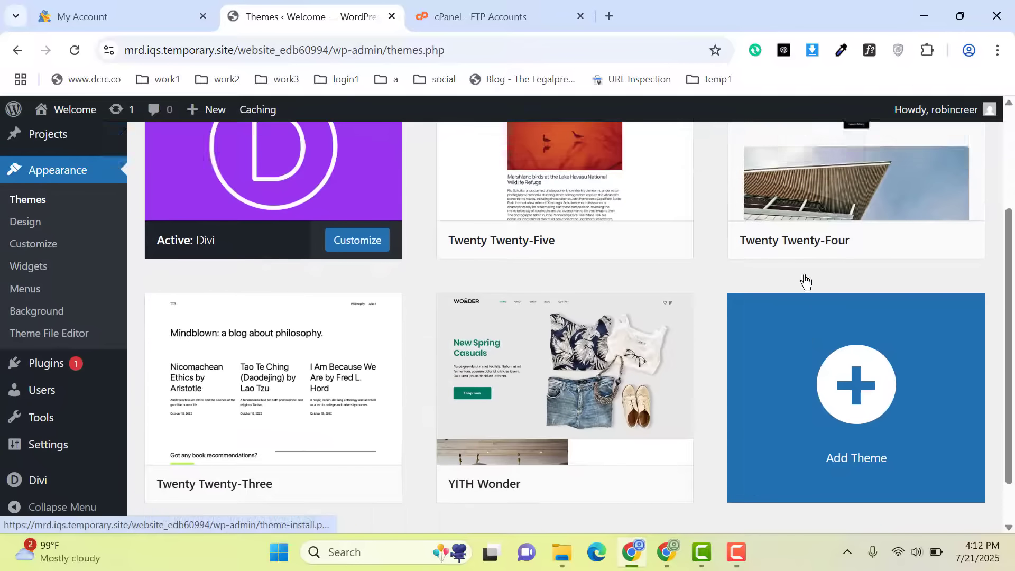
{"action": "scroll", "coordinate": [508, 312], "scroll_direction": "up", "scroll_amount": 2}
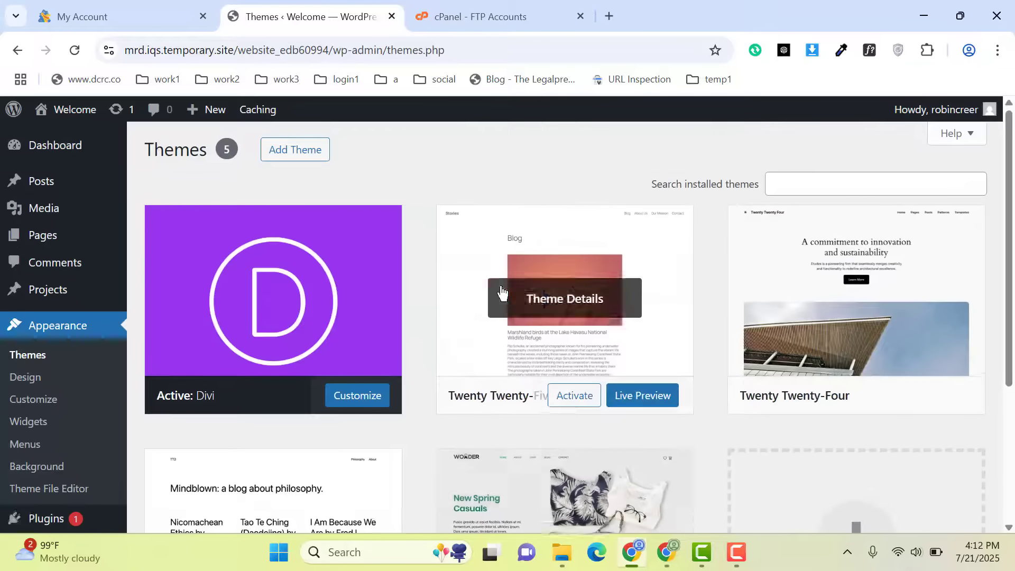
- Return to cPanel's FTP Accounts form, set the login to support5, and enter and repeat the account password
{"action": "left_click", "coordinate": [478, 17]}
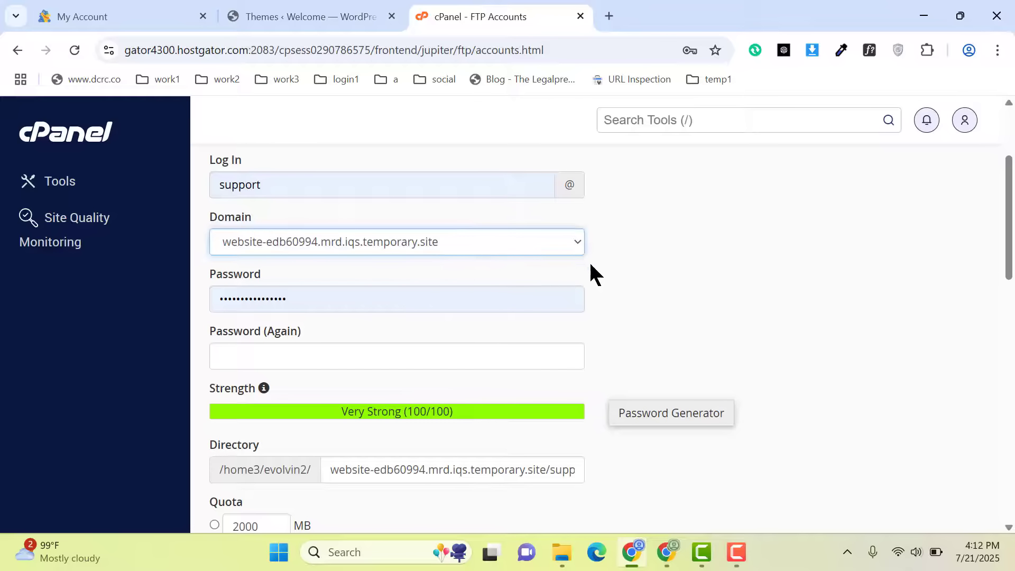
{"action": "left_click_drag", "start_coordinate": [419, 180], "coordinate": [161, 187]}
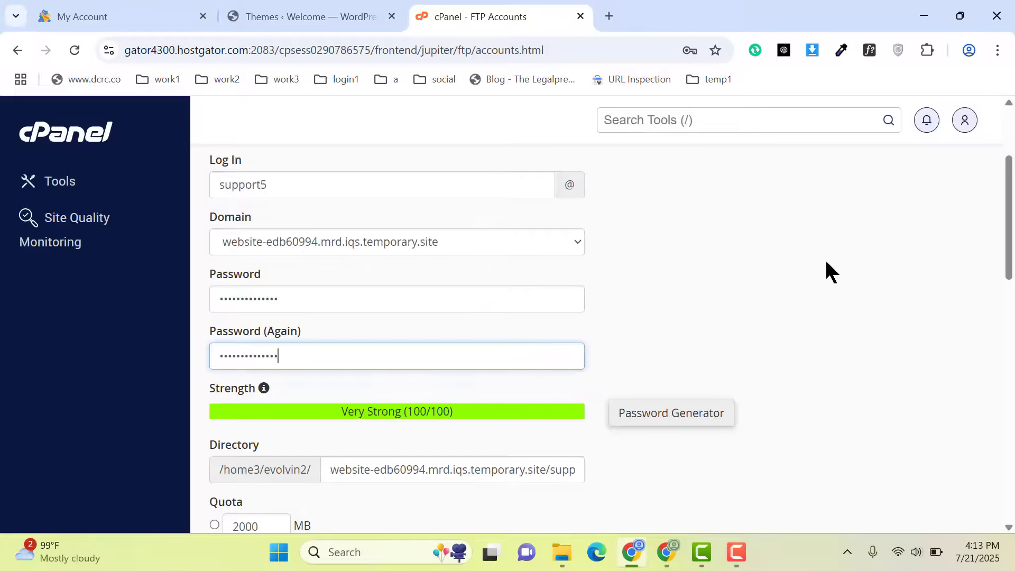
{"action": "left_click", "coordinate": [811, 217]}
- Set the account's directory to public_html and create the FTP account
{"action": "scroll", "coordinate": [812, 213], "scroll_direction": "down", "scroll_amount": 1}
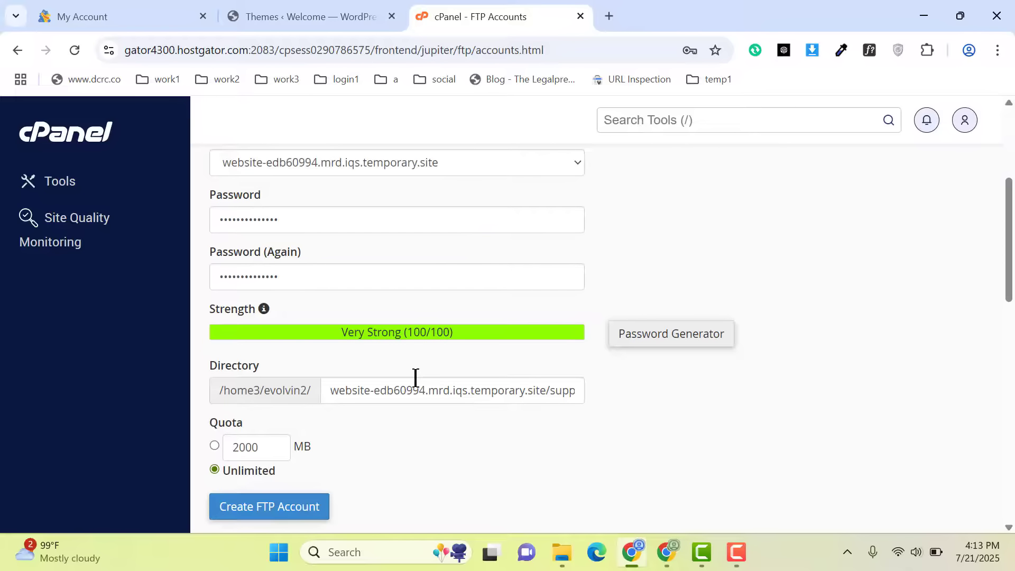
{"action": "scroll", "coordinate": [465, 257], "scroll_direction": "down", "scroll_amount": 3}
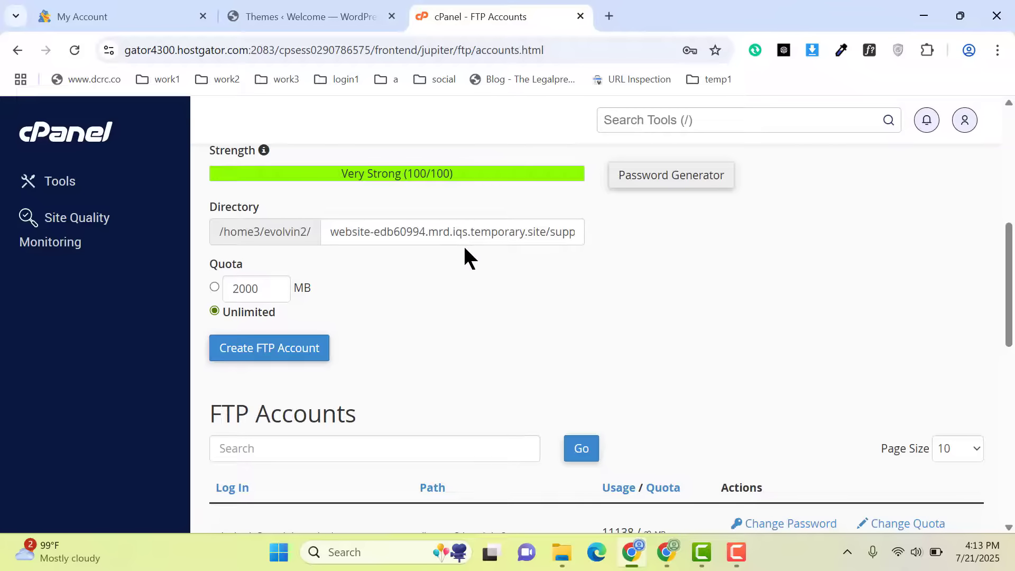
{"action": "triple_click", "coordinate": [408, 235]}
{"action": "key", "text": "BackSpace"}
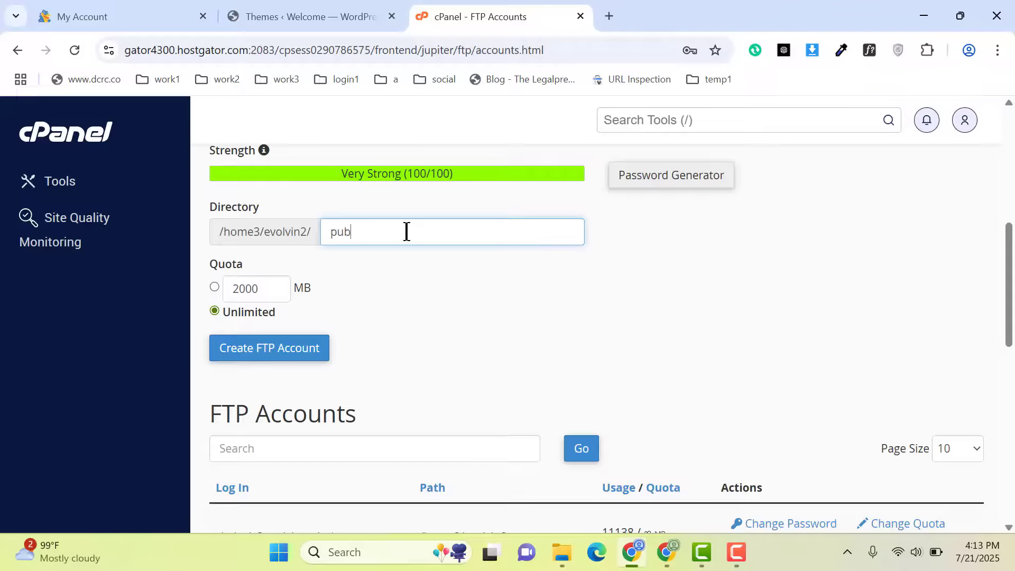
{"action": "left_click", "coordinate": [396, 256]}
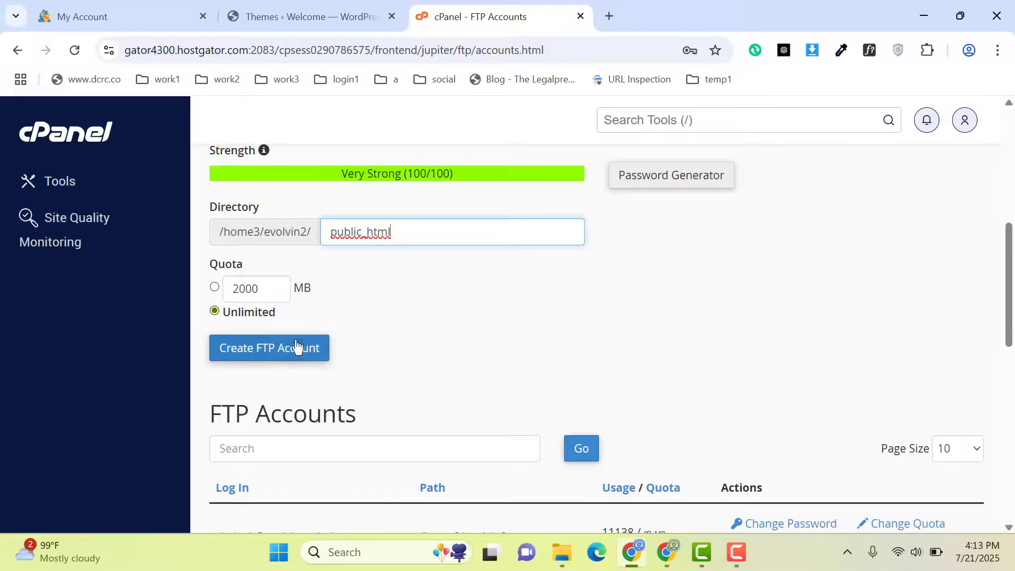
{"action": "left_click", "coordinate": [270, 349]}
{"action": "left_click", "coordinate": [270, 349]}
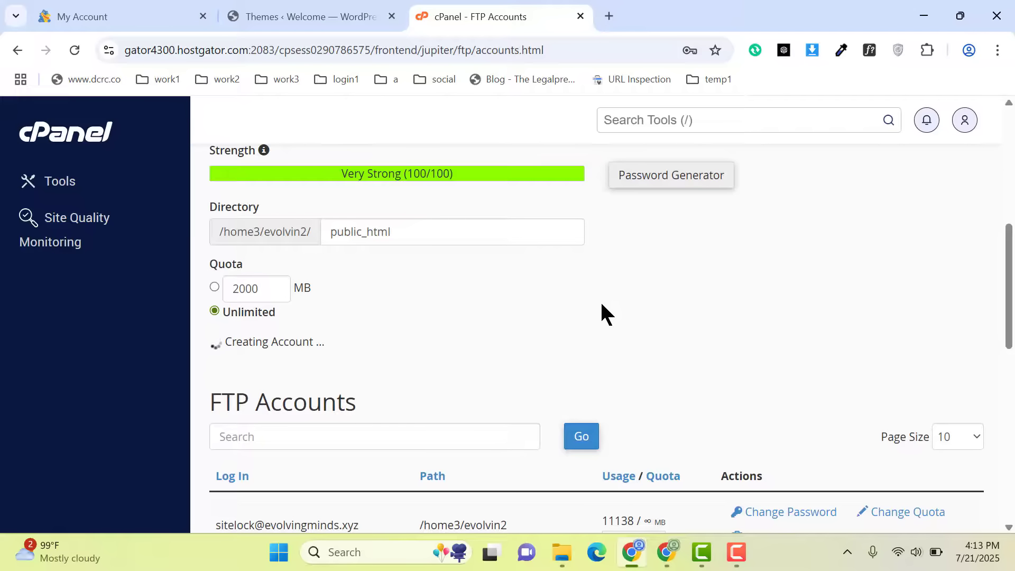
- Show the FTP client configuration settings for the new support5 account
{"action": "scroll", "coordinate": [814, 260], "scroll_direction": "down", "scroll_amount": 7}
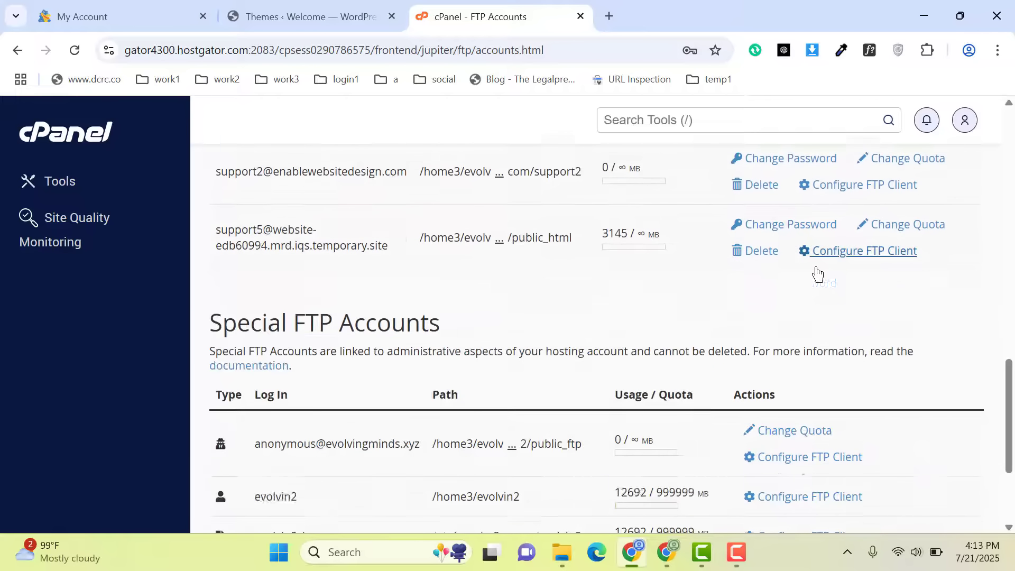
{"action": "scroll", "coordinate": [817, 275], "scroll_direction": "up", "scroll_amount": 3}
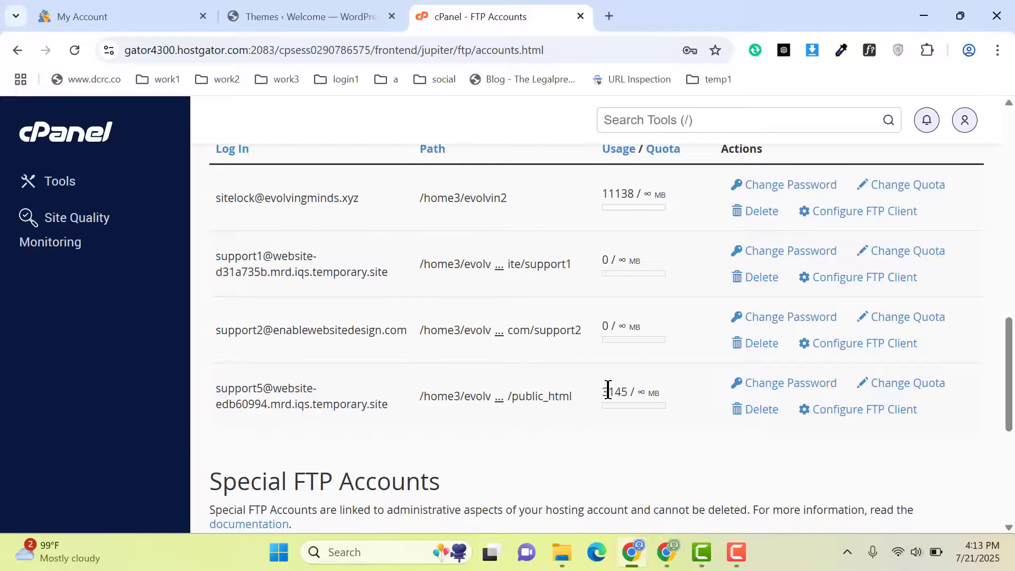
{"action": "left_click", "coordinate": [845, 412]}
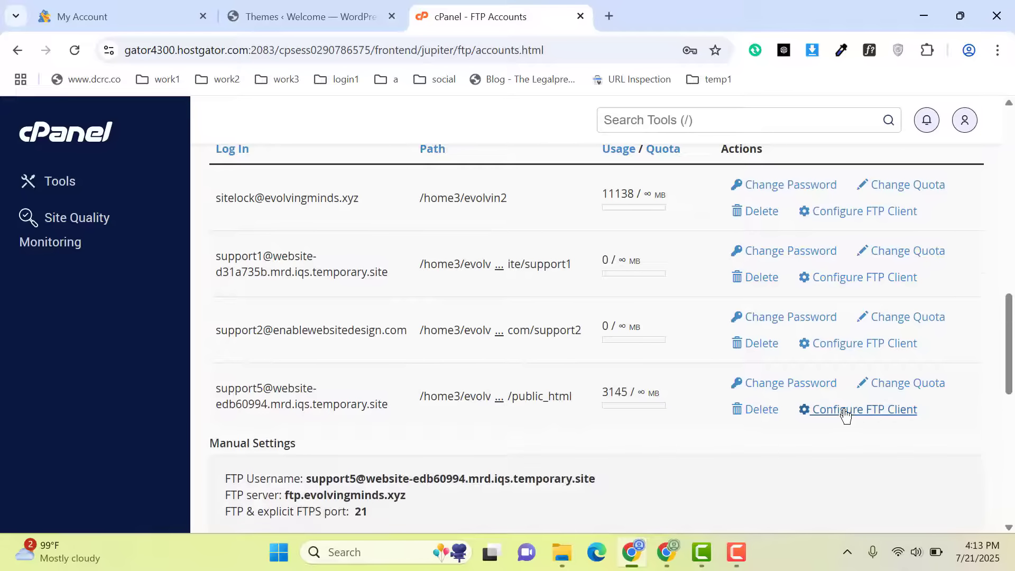
{"action": "scroll", "coordinate": [664, 418], "scroll_direction": "down", "scroll_amount": 3}
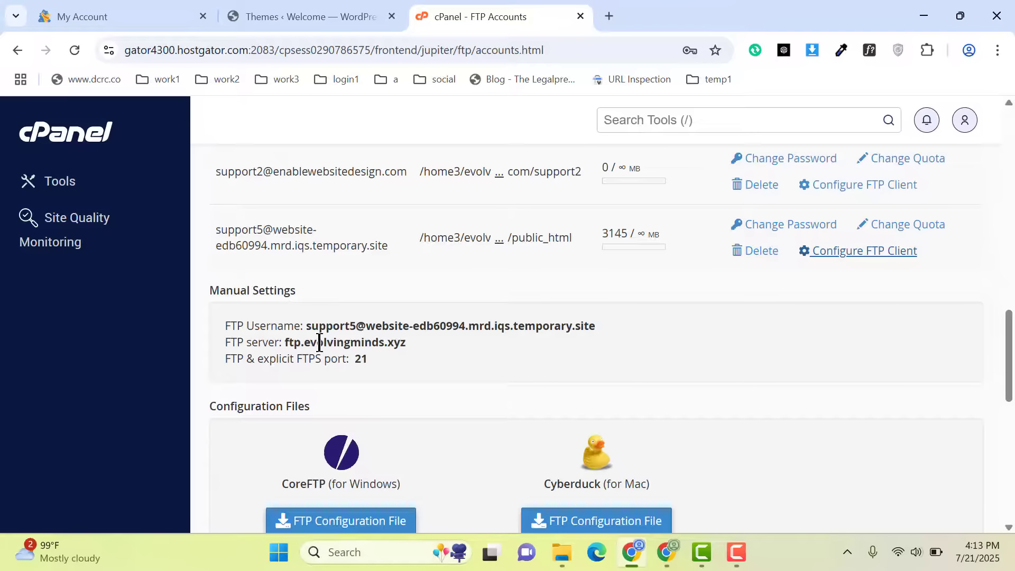
- Copy the domain website-edb60994.mrd.iqs.temporary.site from the FTP username in the manual settings
{"action": "left_click_drag", "start_coordinate": [368, 325], "coordinate": [571, 327]}
{"action": "right_click", "coordinate": [572, 327]}
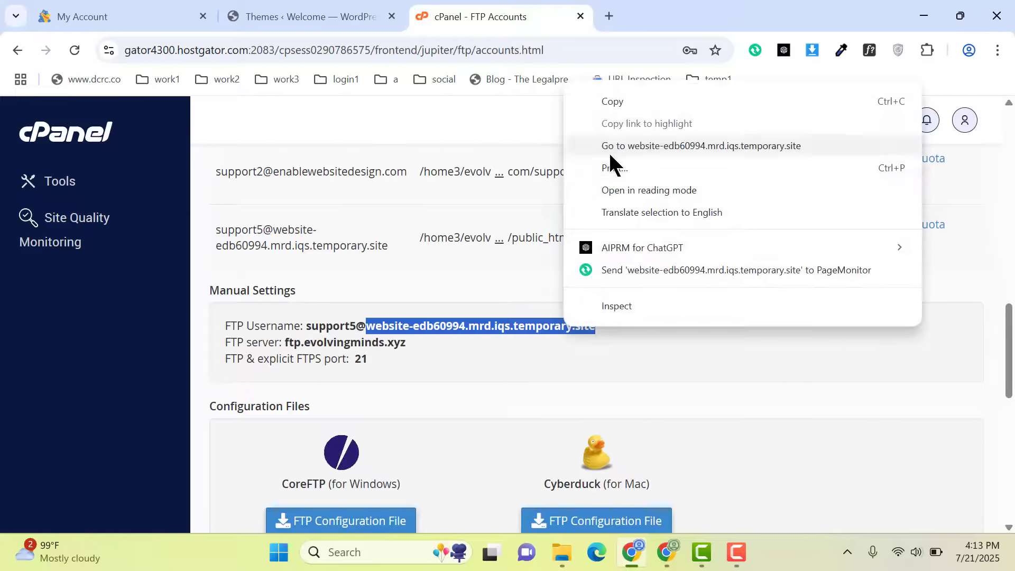
{"action": "left_click", "coordinate": [674, 101]}
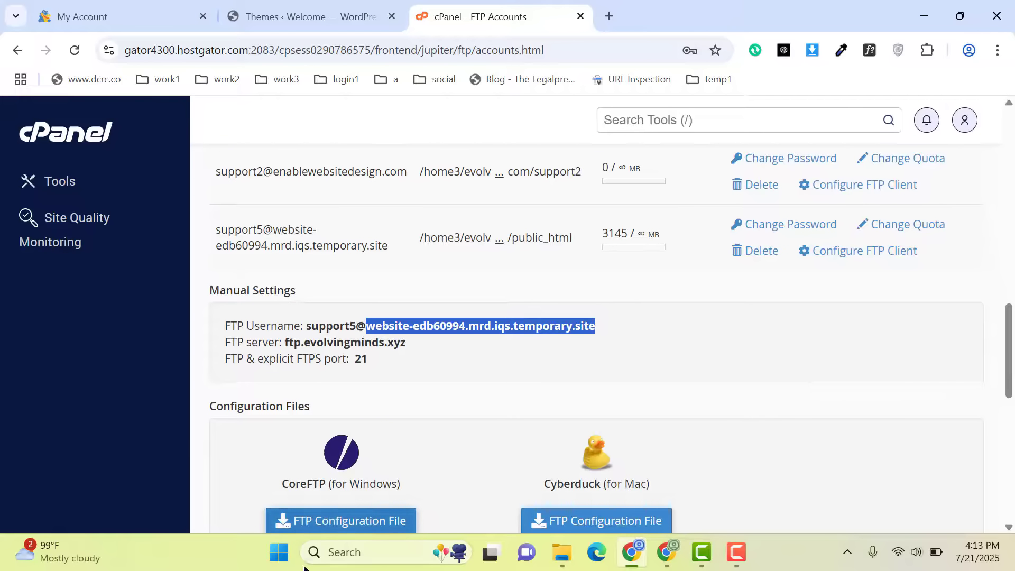
- Launch FileZilla and paste the copied domain website-edb60994.mrd.iqs.temporary.site as the connection host
{"action": "left_click", "coordinate": [279, 552]}
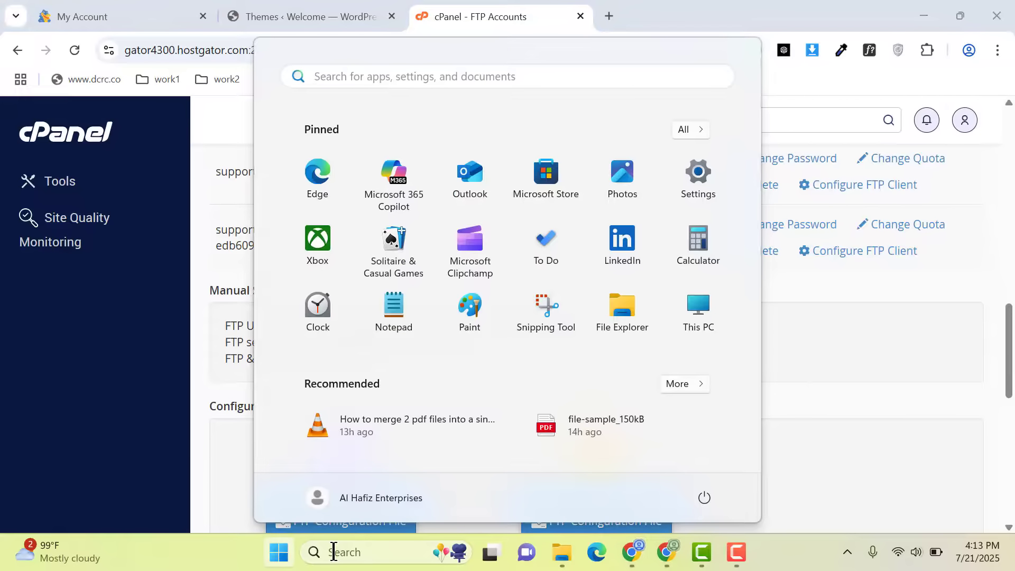
{"action": "left_click", "coordinate": [334, 552]}
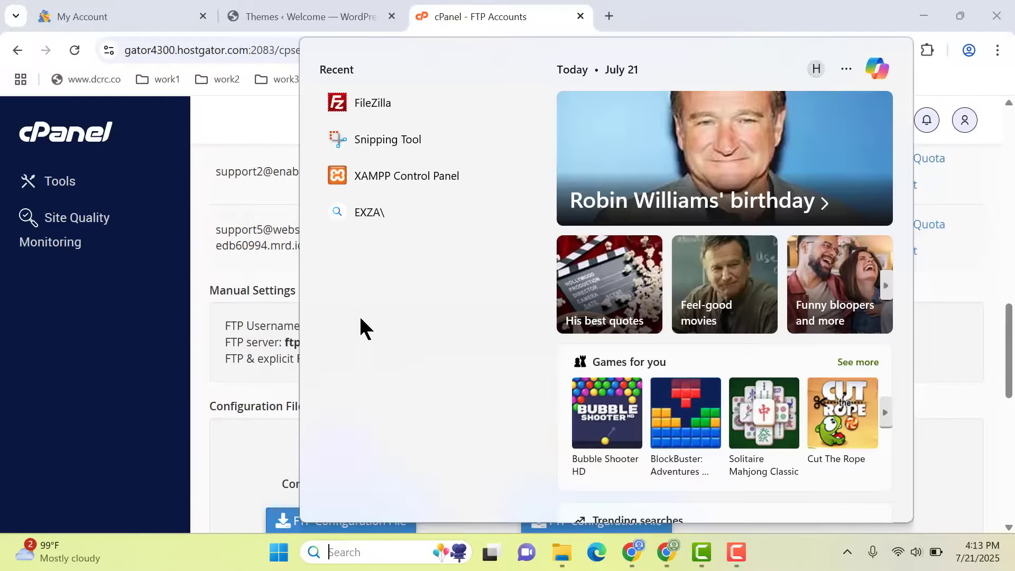
{"action": "left_click", "coordinate": [372, 104]}
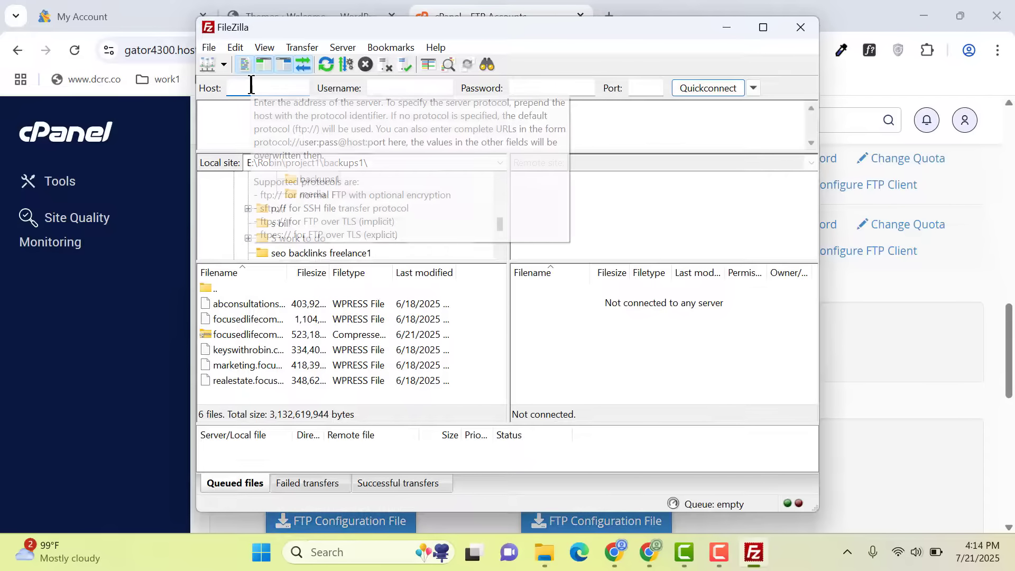
{"action": "right_click", "coordinate": [254, 88]}
{"action": "left_click", "coordinate": [307, 155]}
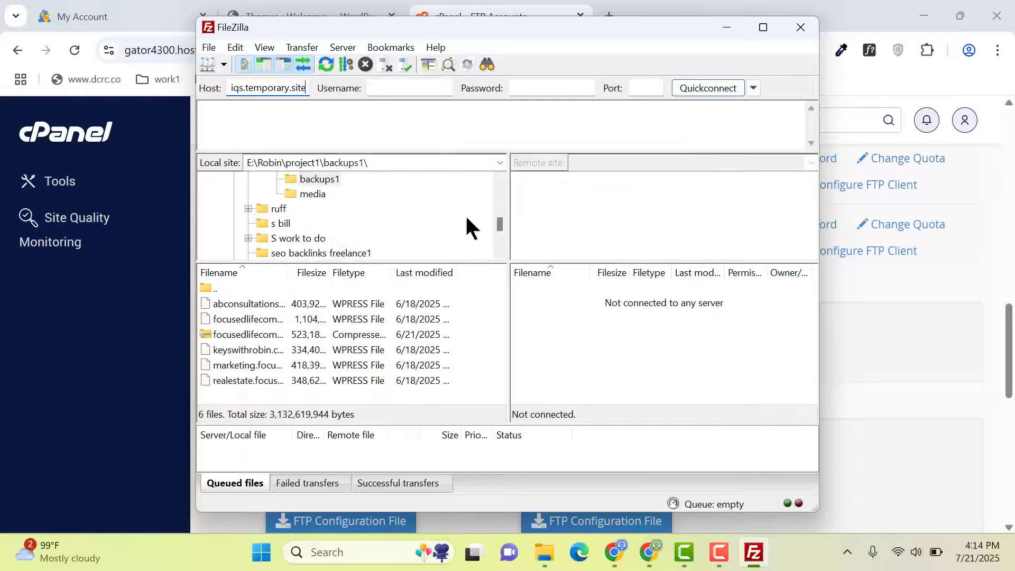
- Copy the support5 account's full FTP username from cPanel's manual settings and paste it as the username in FileZilla
{"action": "left_click", "coordinate": [903, 363]}
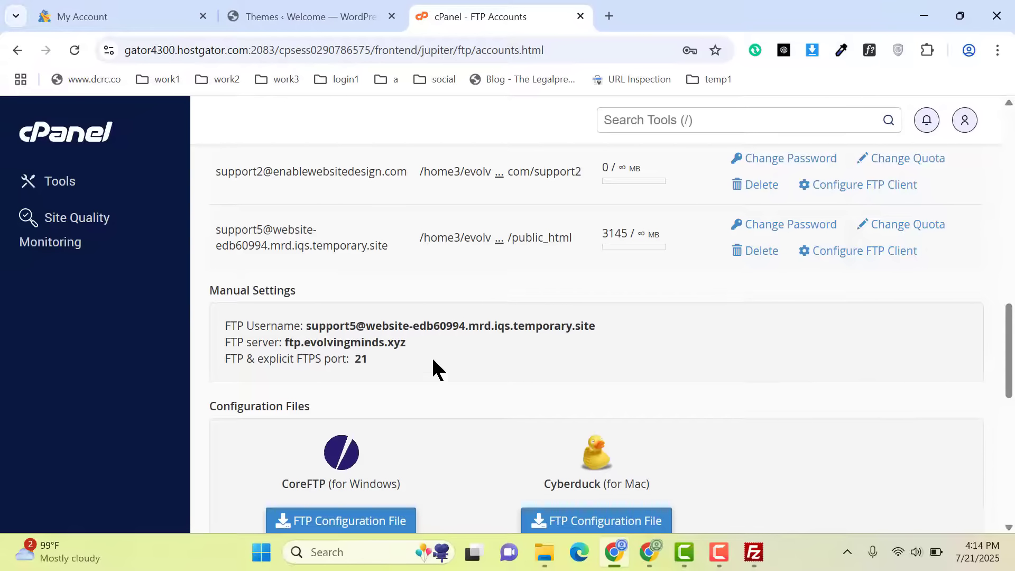
{"action": "left_click_drag", "start_coordinate": [604, 330], "coordinate": [302, 323]}
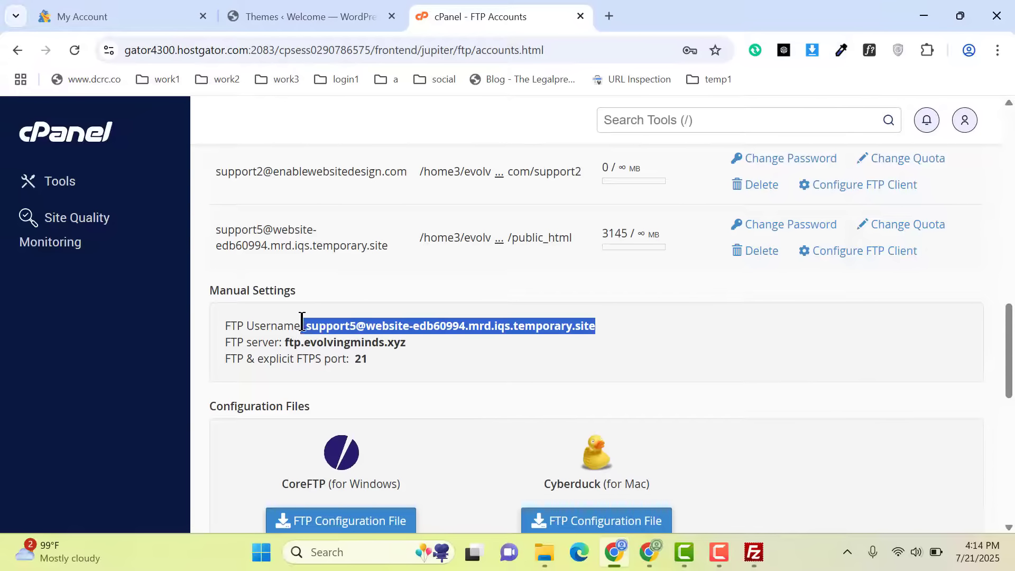
{"action": "right_click", "coordinate": [356, 325]}
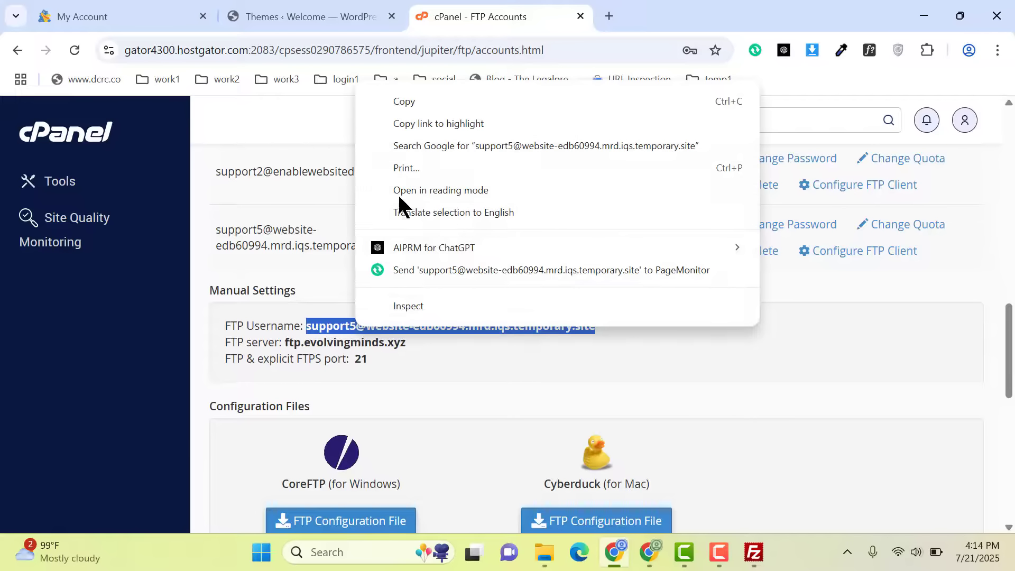
{"action": "left_click", "coordinate": [440, 108]}
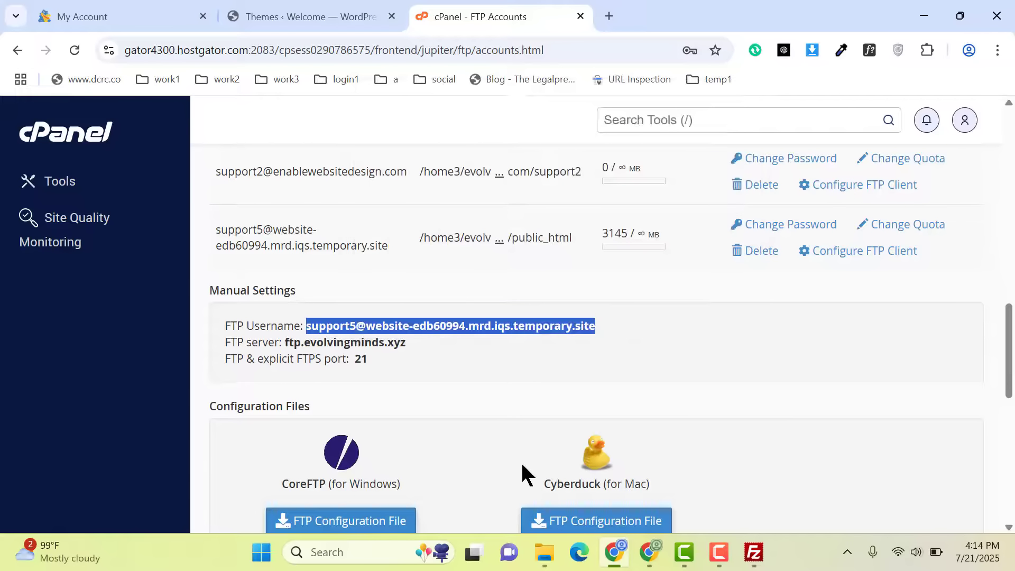
{"action": "left_click", "coordinate": [754, 552]}
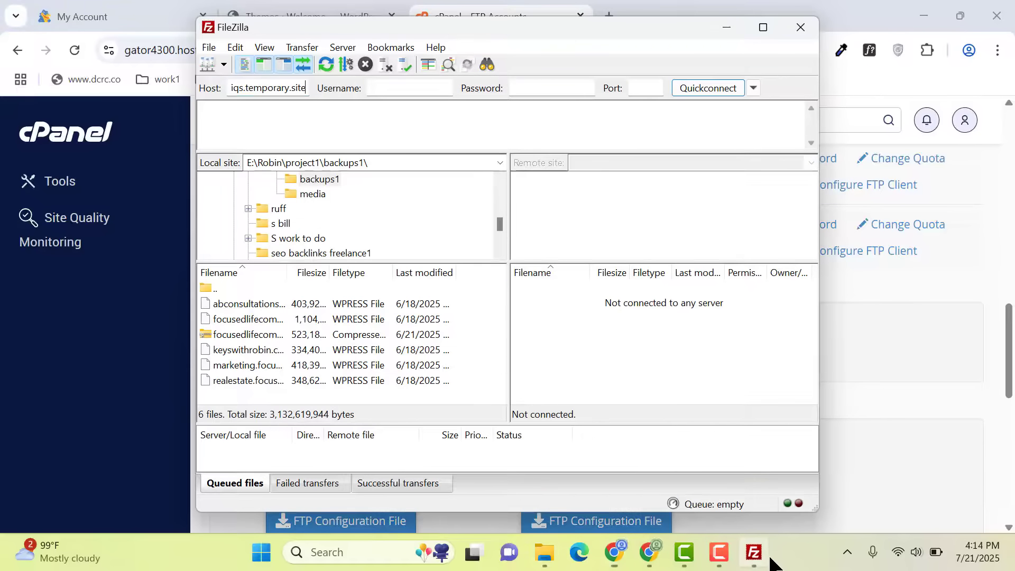
{"action": "right_click", "coordinate": [413, 87]}
{"action": "left_click", "coordinate": [488, 160]}
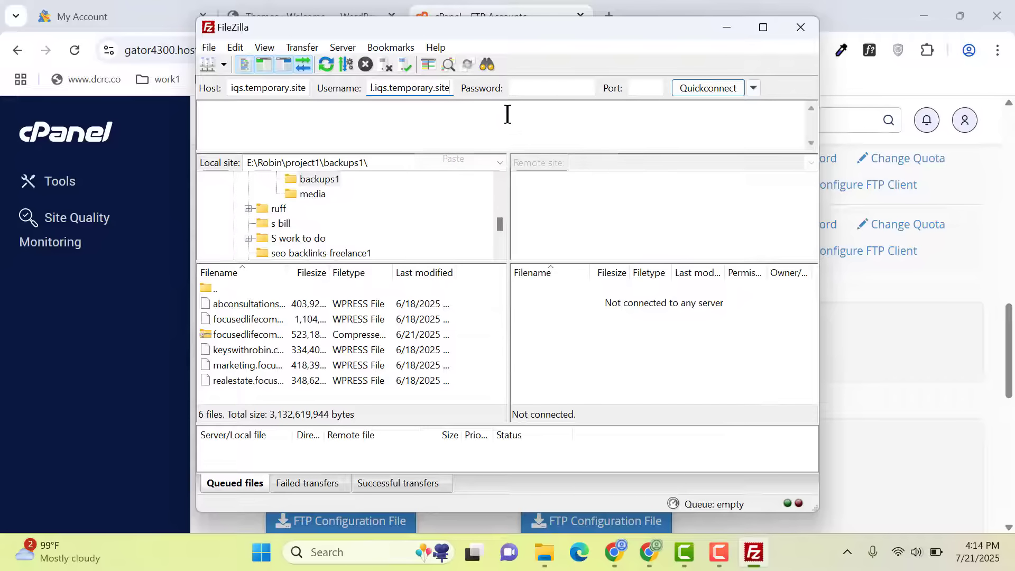
- Enter the FTP account password for the connection
{"action": "left_click", "coordinate": [519, 88]}
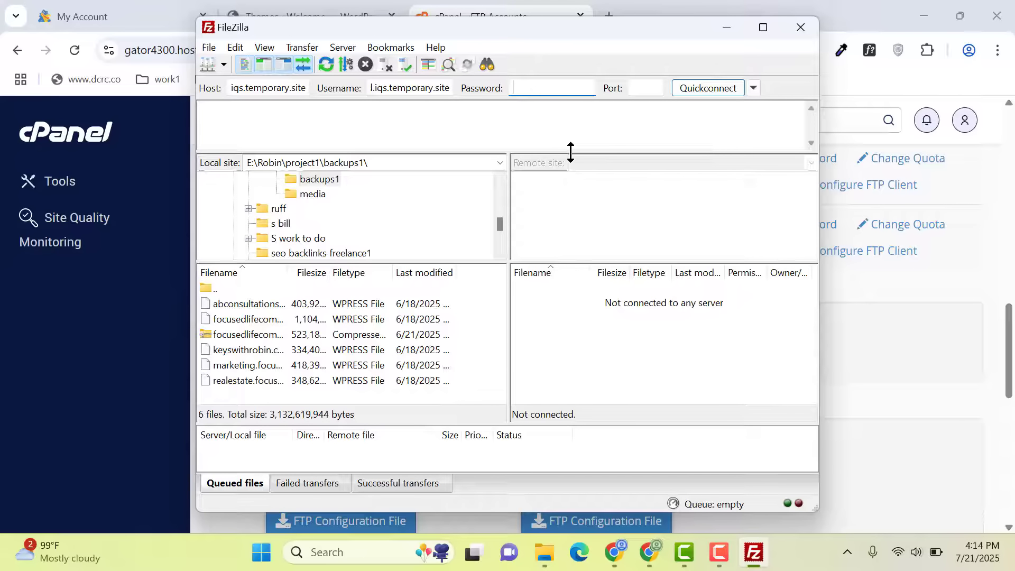
{"action": "key", "text": "Caps_Lock"}
{"action": "type", "text": "●●●●●●●●●●●●●●"}
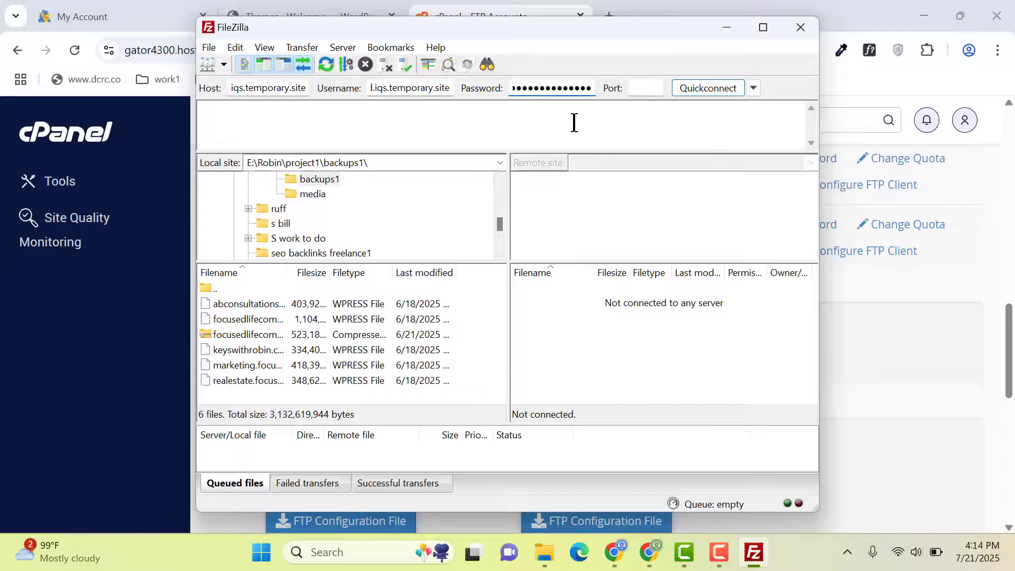
- Set the port to 21, as listed in cPanel's manual settings, and connect to the FTP server
{"action": "left_click", "coordinate": [651, 85]}
{"action": "left_click", "coordinate": [895, 373]}
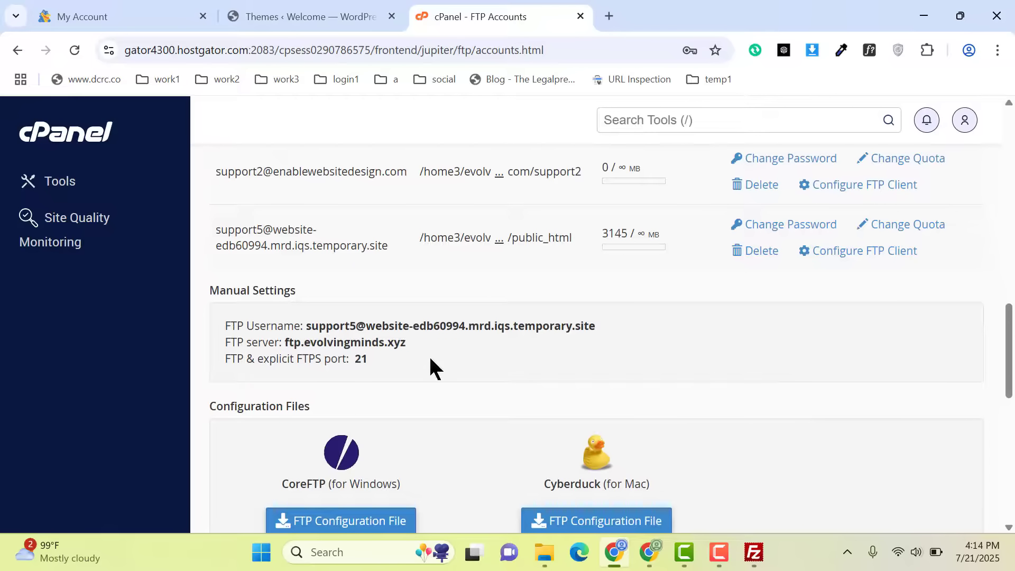
{"action": "left_click", "coordinate": [756, 557]}
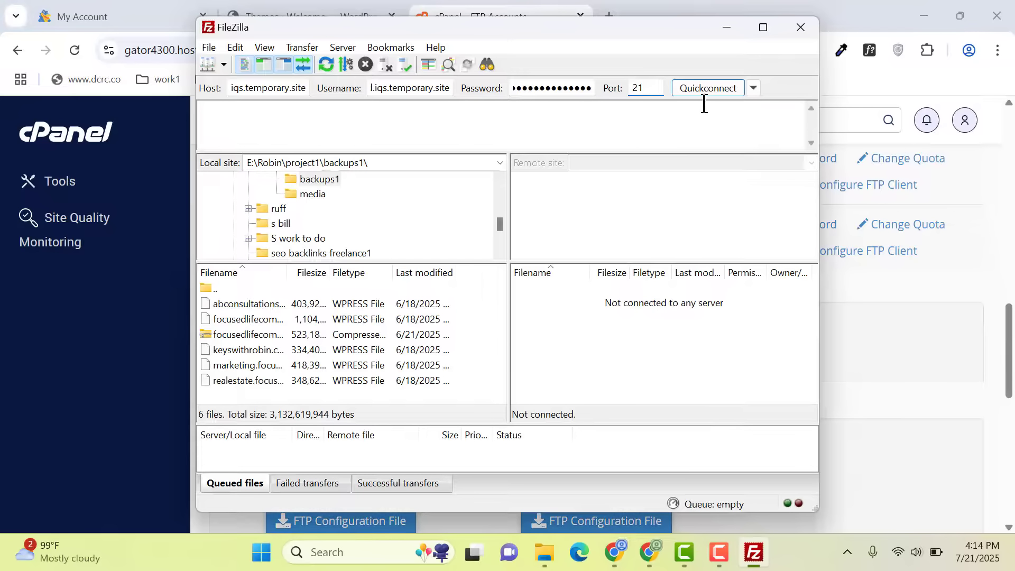
{"action": "left_click", "coordinate": [988, 2]}
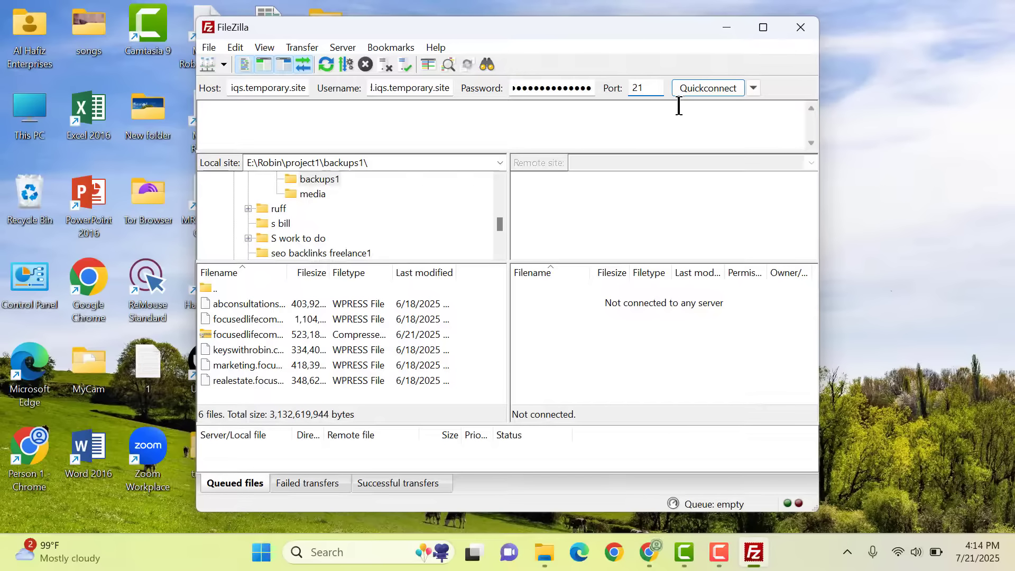
{"action": "left_click", "coordinate": [698, 90]}
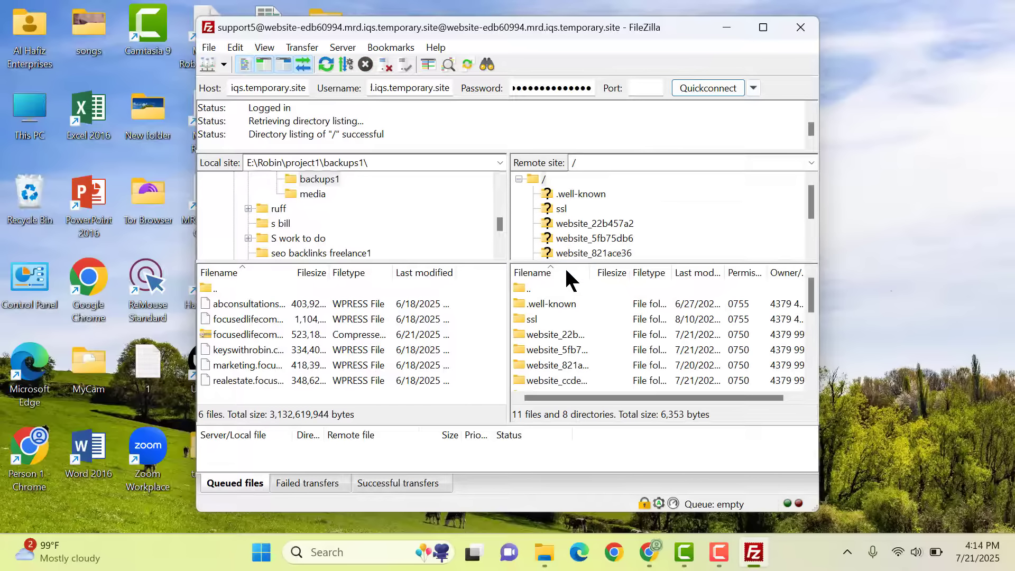
- Browse the remote site to the /website_edb60994/wp-content/themes folder
{"action": "scroll", "coordinate": [588, 338], "scroll_direction": "down", "scroll_amount": 2}
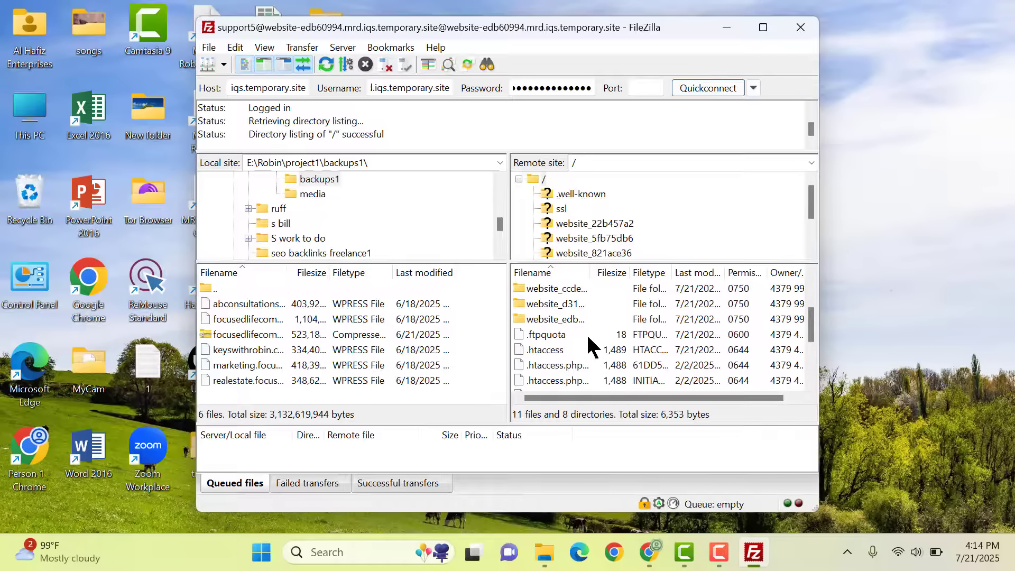
{"action": "scroll", "coordinate": [588, 344], "scroll_direction": "up", "scroll_amount": 1}
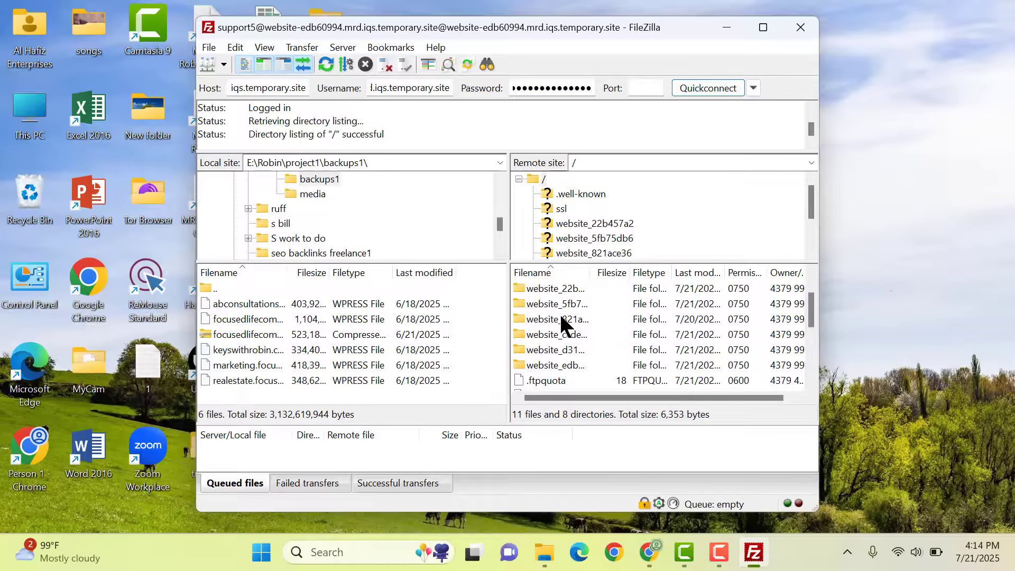
{"action": "scroll", "coordinate": [608, 320], "scroll_direction": "down", "scroll_amount": 2}
{"action": "scroll", "coordinate": [608, 317], "scroll_direction": "up", "scroll_amount": 2}
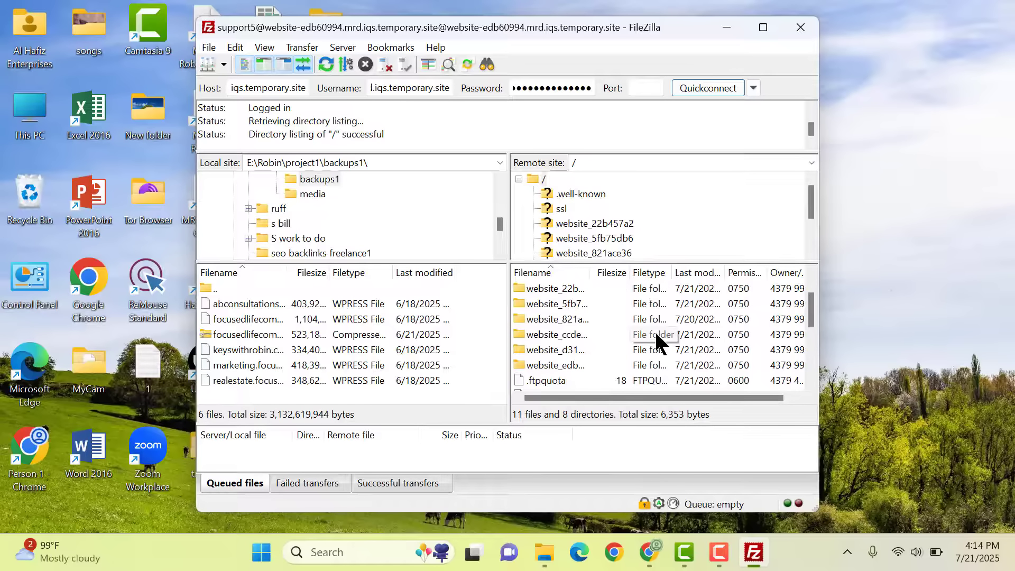
{"action": "double_click", "coordinate": [570, 365]}
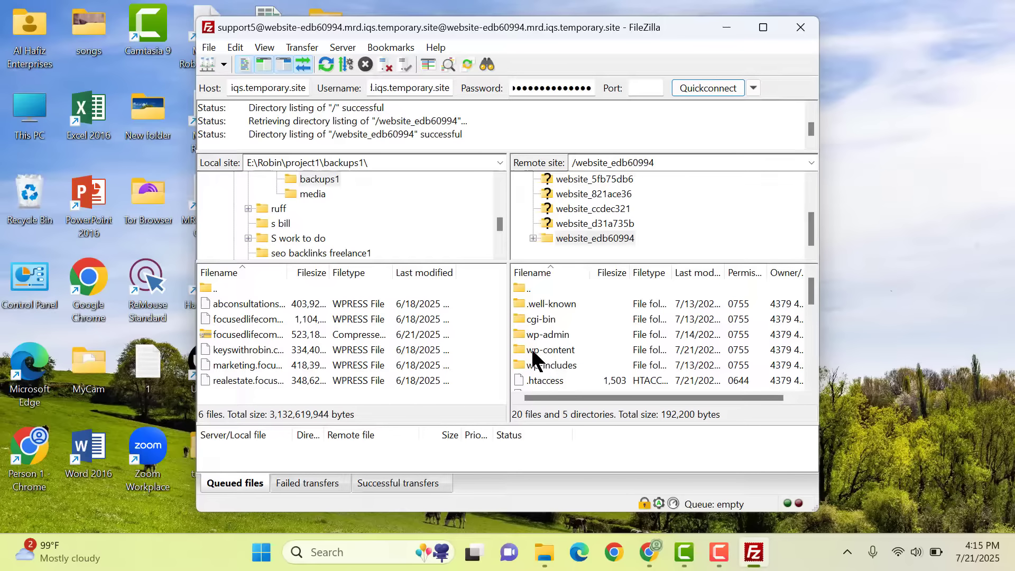
{"action": "double_click", "coordinate": [532, 350]}
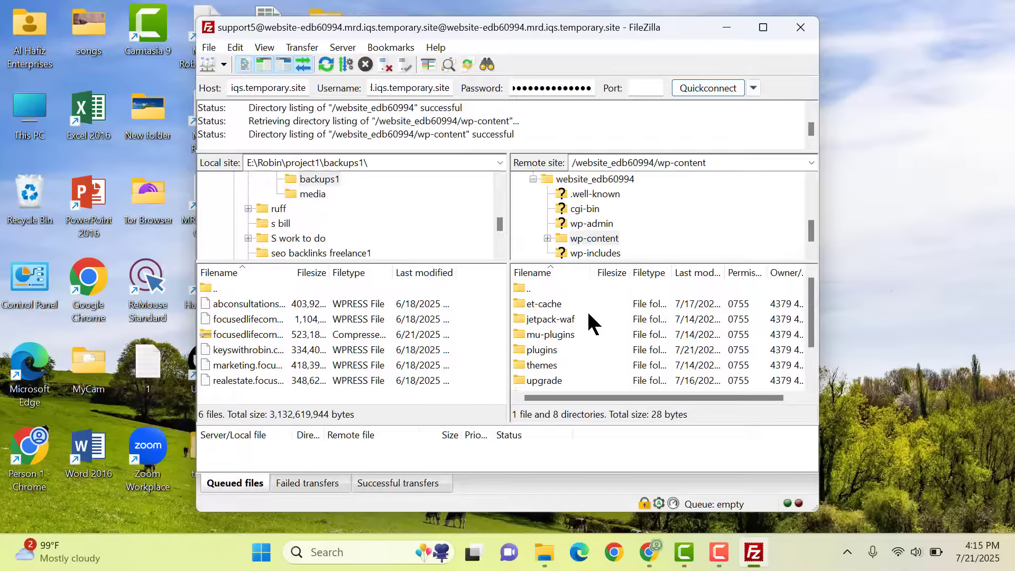
{"action": "scroll", "coordinate": [589, 321], "scroll_direction": "down", "scroll_amount": 1}
{"action": "double_click", "coordinate": [532, 321]}
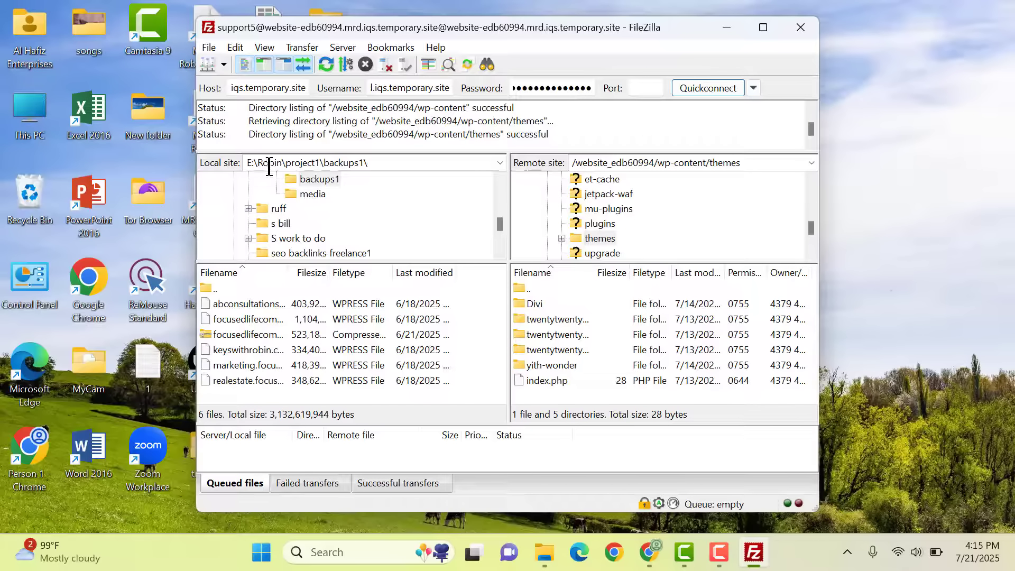
- Open the local folder E:\themeplugin1\betheme_v27.6.2 and upload betheme.zip to the remote themes folder
{"action": "scroll", "coordinate": [294, 214], "scroll_direction": "up", "scroll_amount": 15}
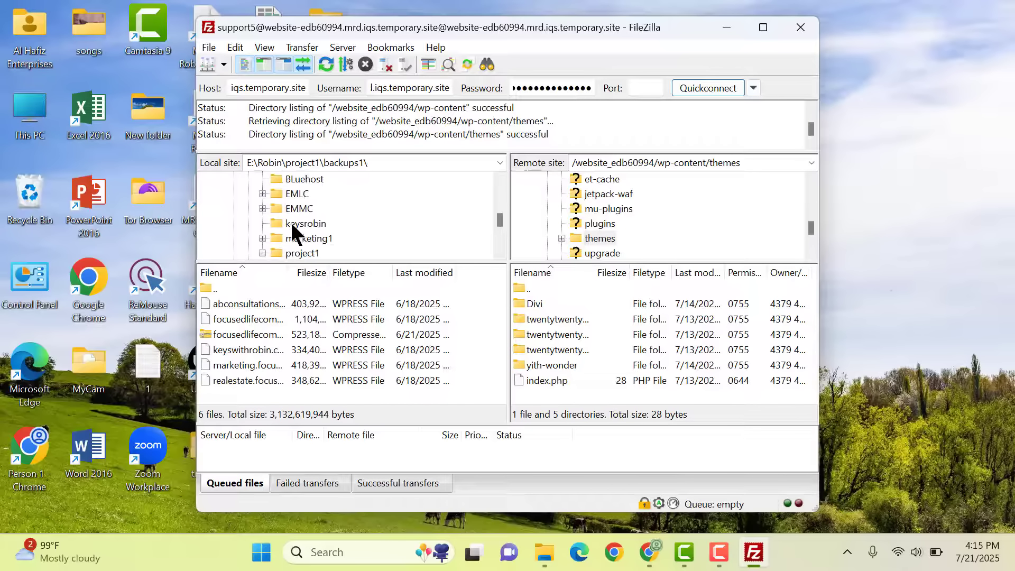
{"action": "scroll", "coordinate": [292, 224], "scroll_direction": "up", "scroll_amount": 2}
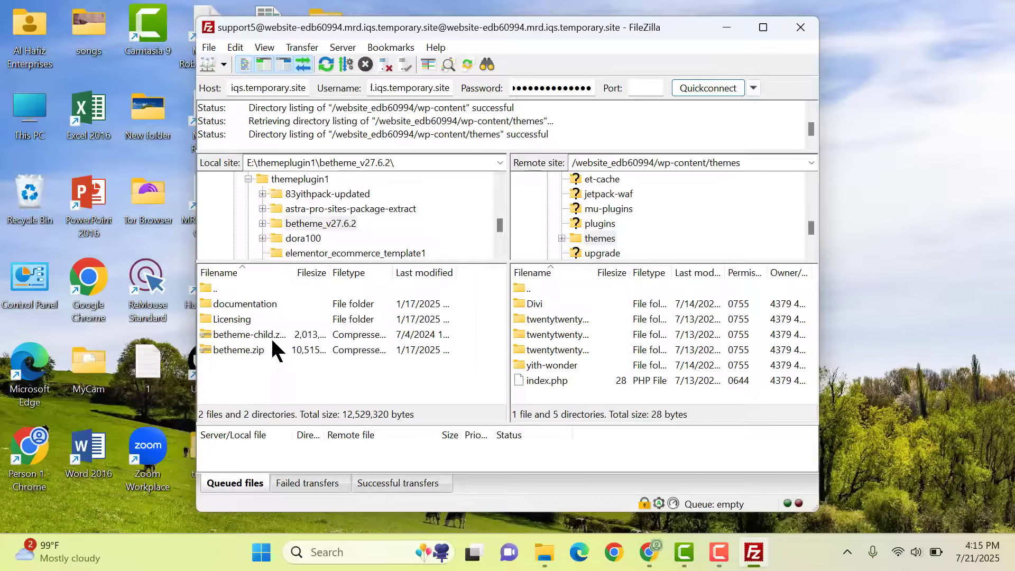
{"action": "double_click", "coordinate": [270, 348]}
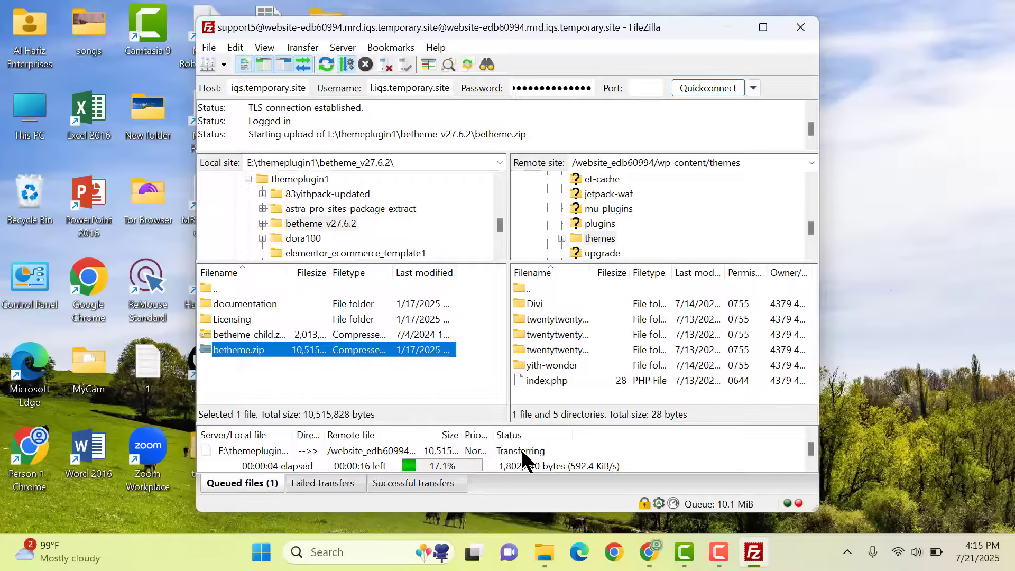
{"action": "right_click", "coordinate": [555, 379]}
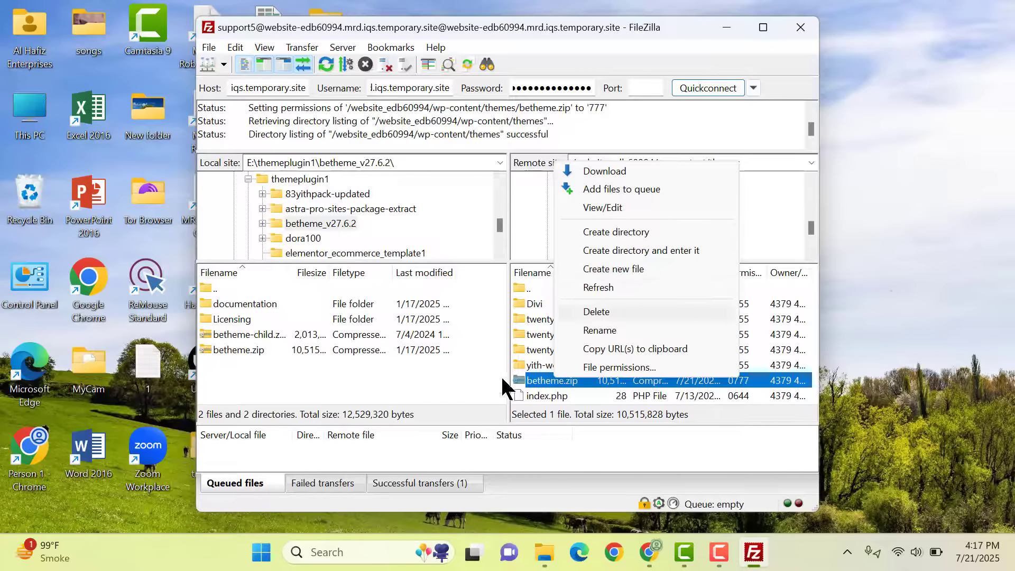
{"action": "left_click", "coordinate": [454, 396]}
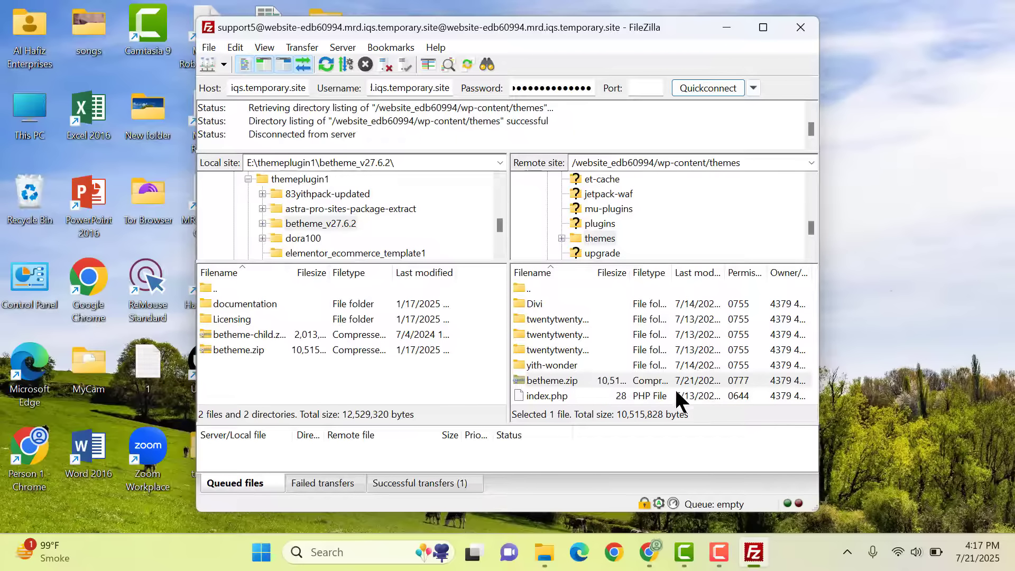
{"action": "left_click", "coordinate": [720, 552]}
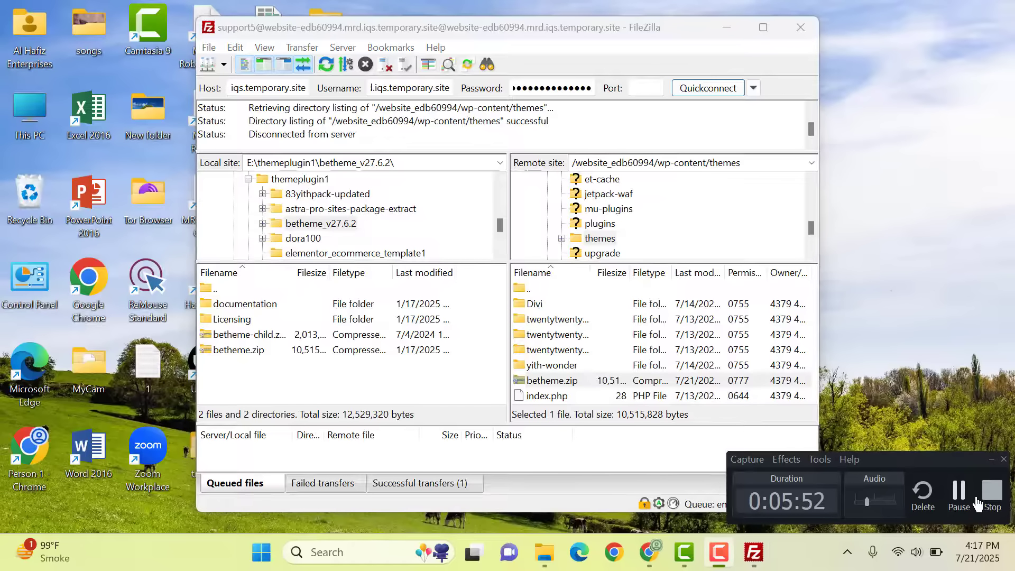
{"action": "left_click", "coordinate": [961, 495]}
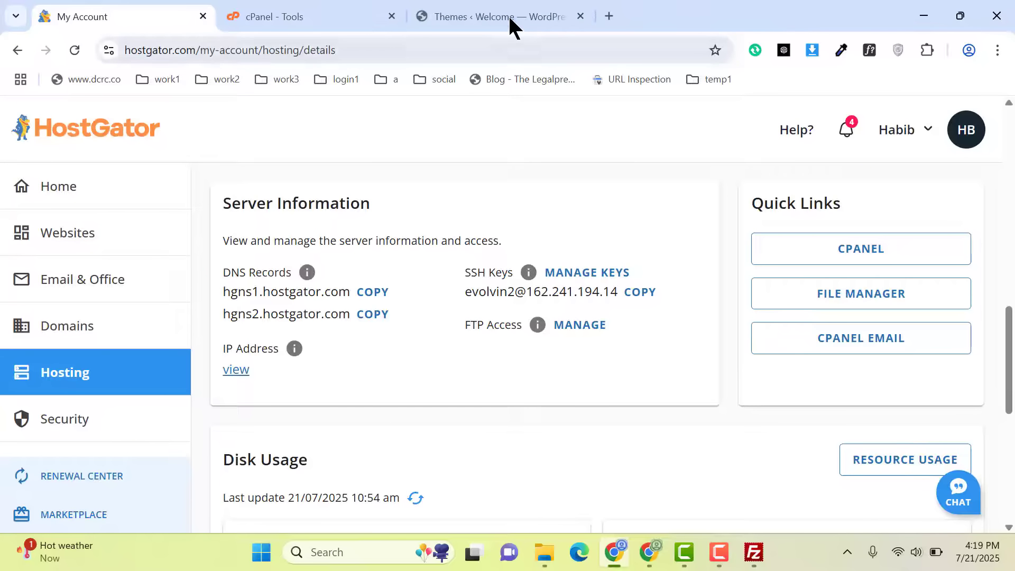
- Switch to the WordPress admin in the browser and review the installed themes
{"action": "left_click", "coordinate": [513, 21]}
{"action": "scroll", "coordinate": [679, 257], "scroll_direction": "down", "scroll_amount": 5}
{"action": "scroll", "coordinate": [634, 296], "scroll_direction": "up", "scroll_amount": 5}
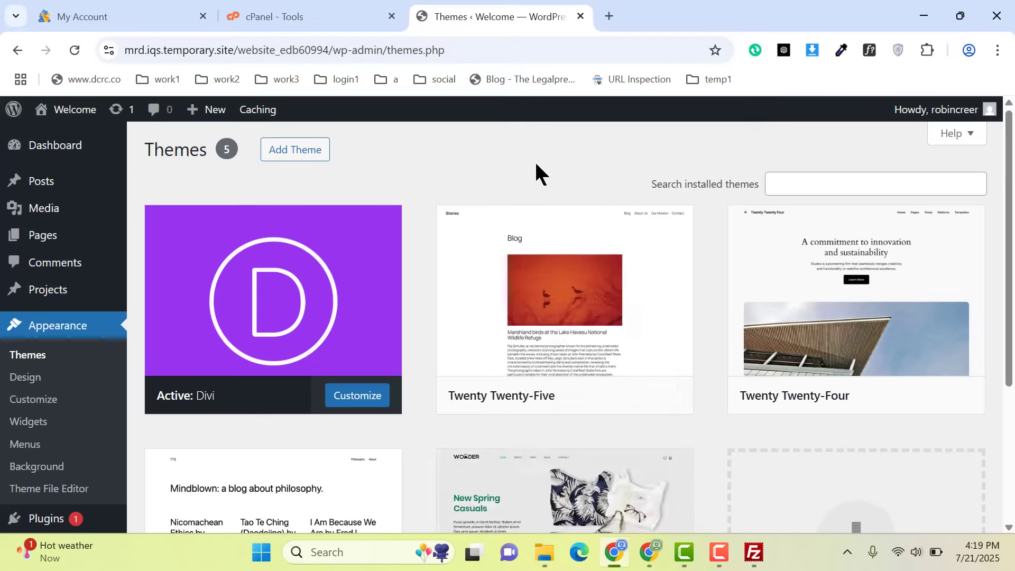
- Open cPanel's File Manager and browse to public_html/website_edb60994/wp-content/themes
{"action": "left_click", "coordinate": [353, 13]}
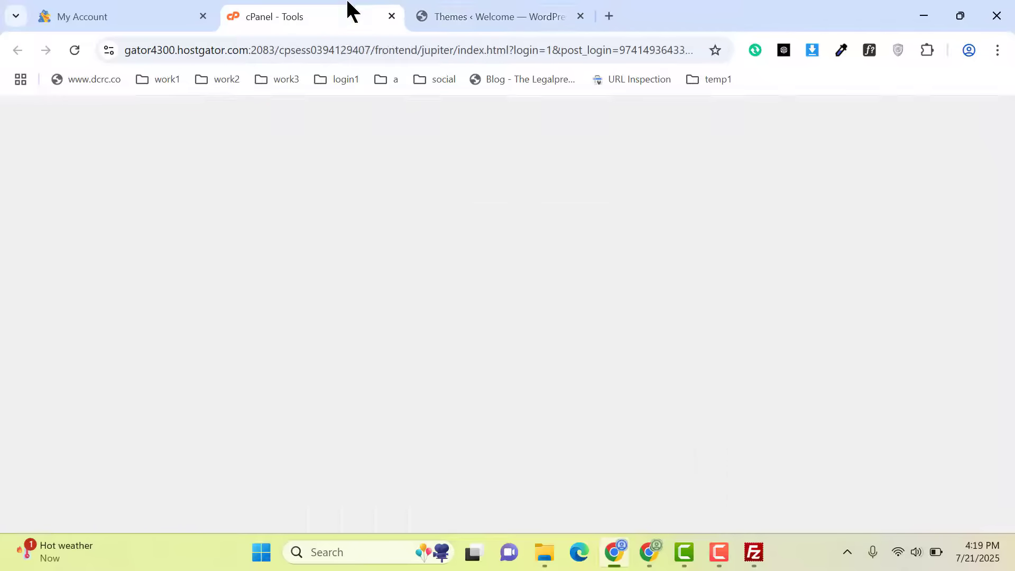
{"action": "scroll", "coordinate": [506, 238], "scroll_direction": "down", "scroll_amount": 10}
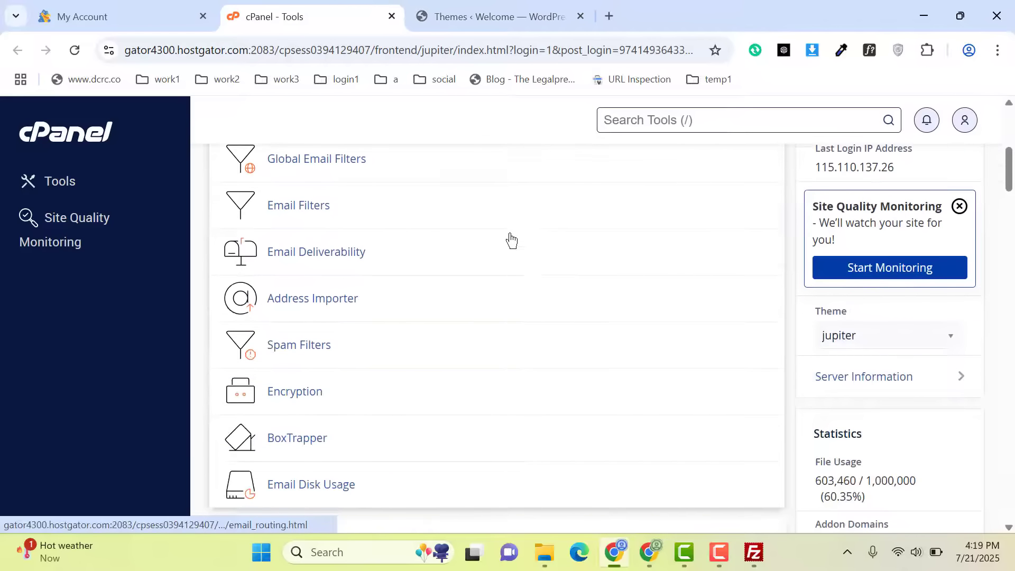
{"action": "left_click", "coordinate": [317, 402]}
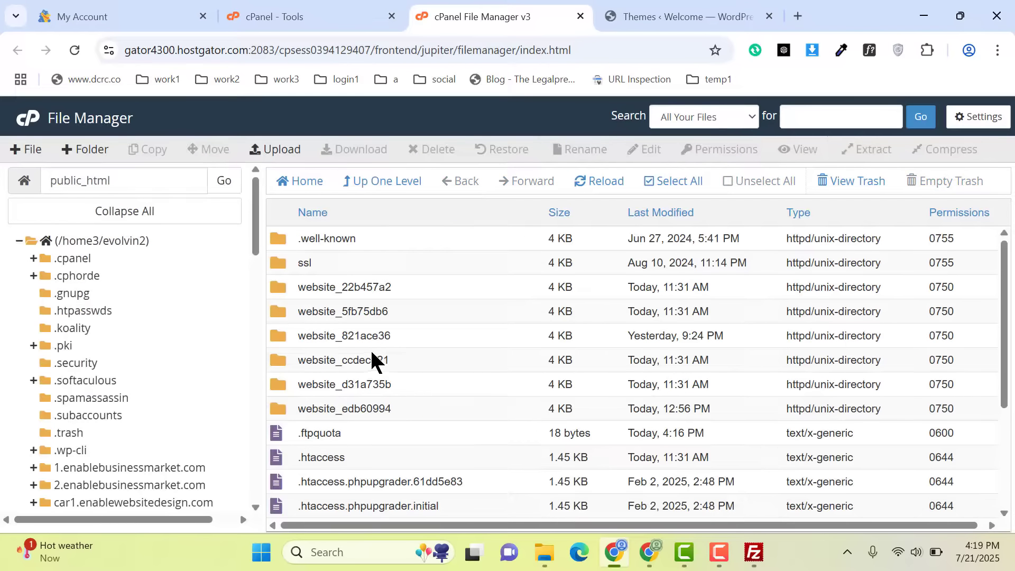
{"action": "double_click", "coordinate": [283, 405]}
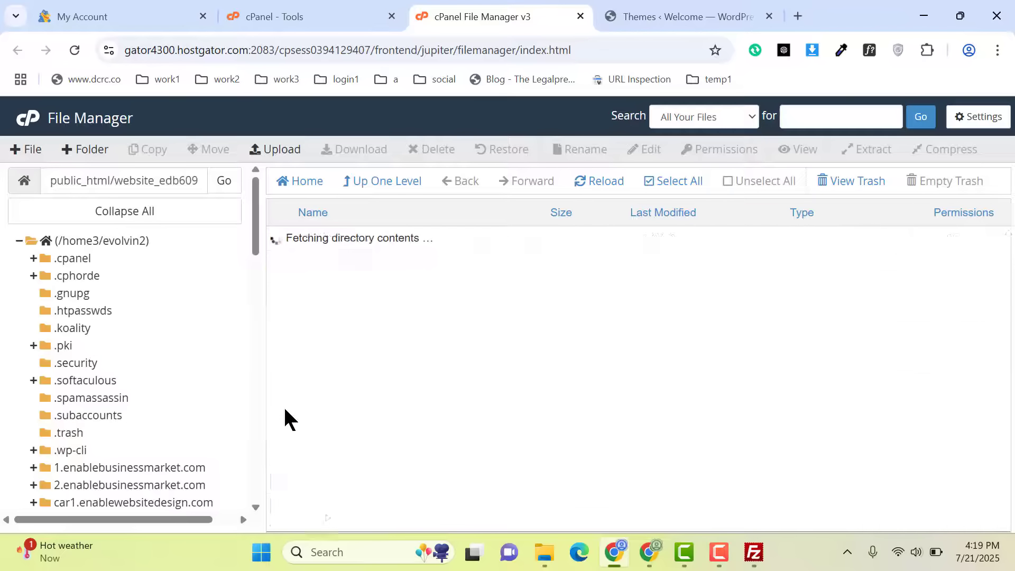
{"action": "double_click", "coordinate": [287, 313]}
{"action": "double_click", "coordinate": [284, 335]}
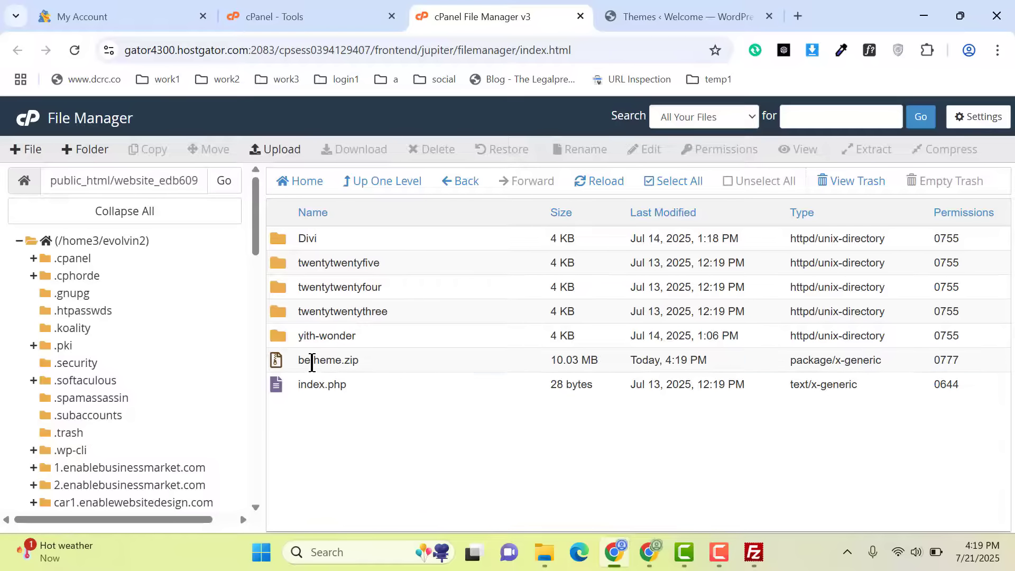
- Extract betheme.zip into /public_html/website_edb60994/wp-content/themes and close the extraction results
{"action": "right_click", "coordinate": [305, 360]}
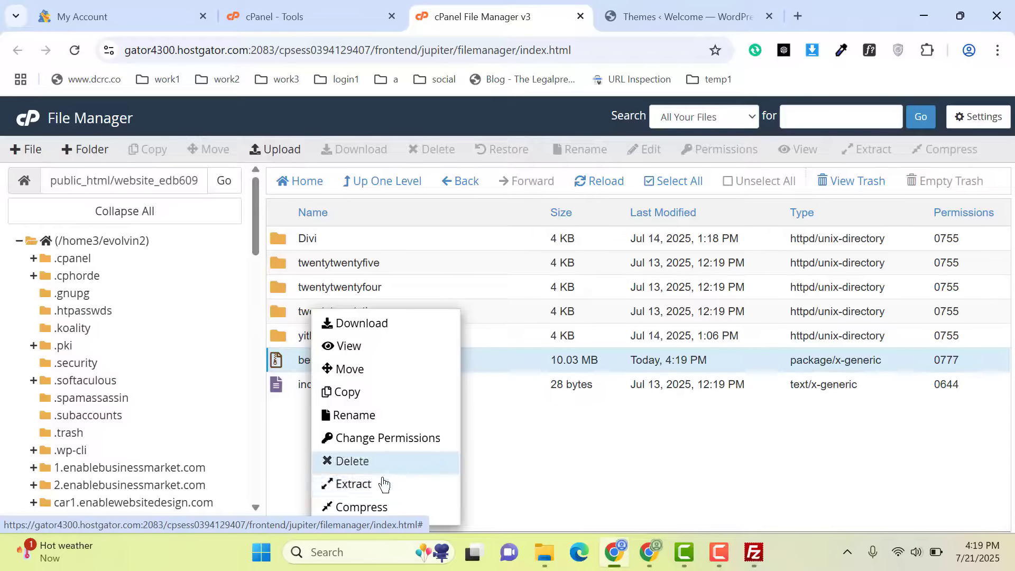
{"action": "left_click", "coordinate": [363, 487]}
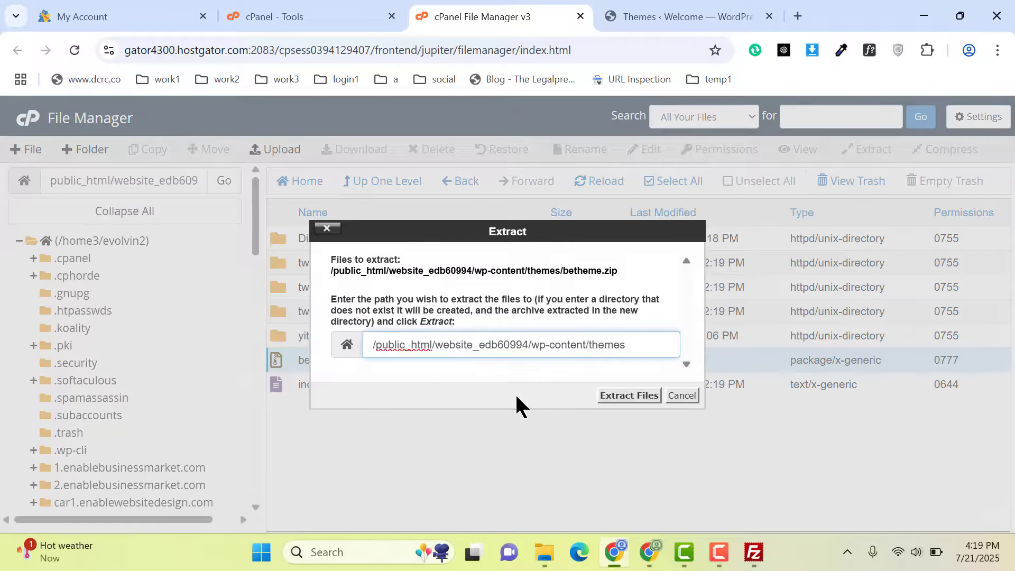
{"action": "left_click", "coordinate": [630, 396]}
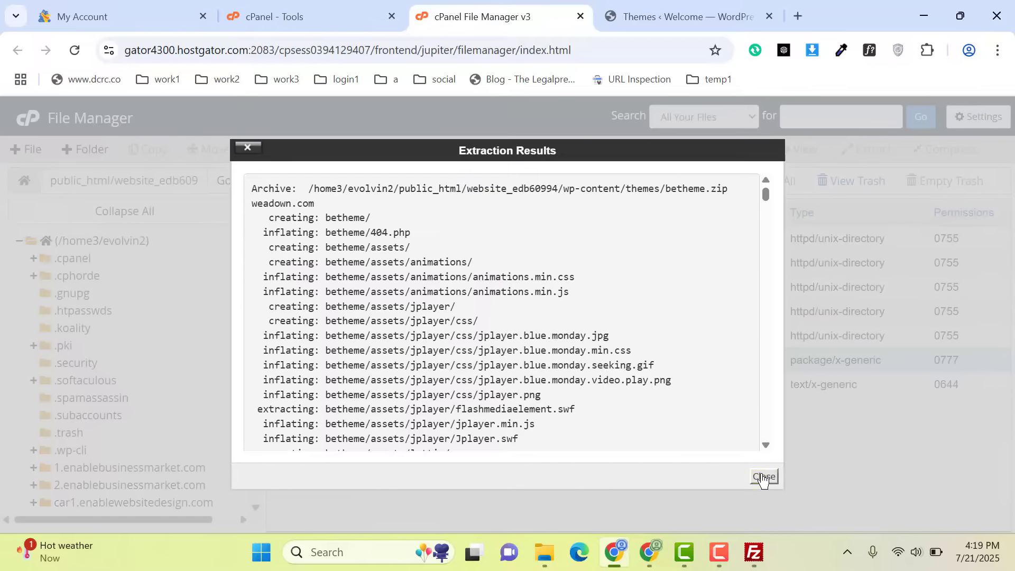
{"action": "left_click", "coordinate": [763, 477]}
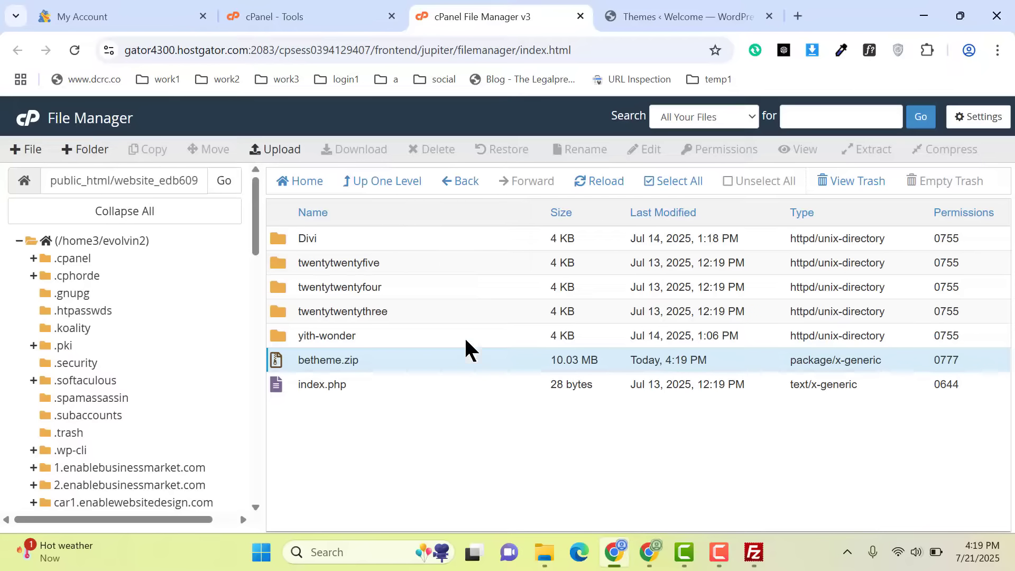
- Reload the themes folder listing and permanently delete betheme.zip, skipping the trash
{"action": "left_click", "coordinate": [600, 180]}
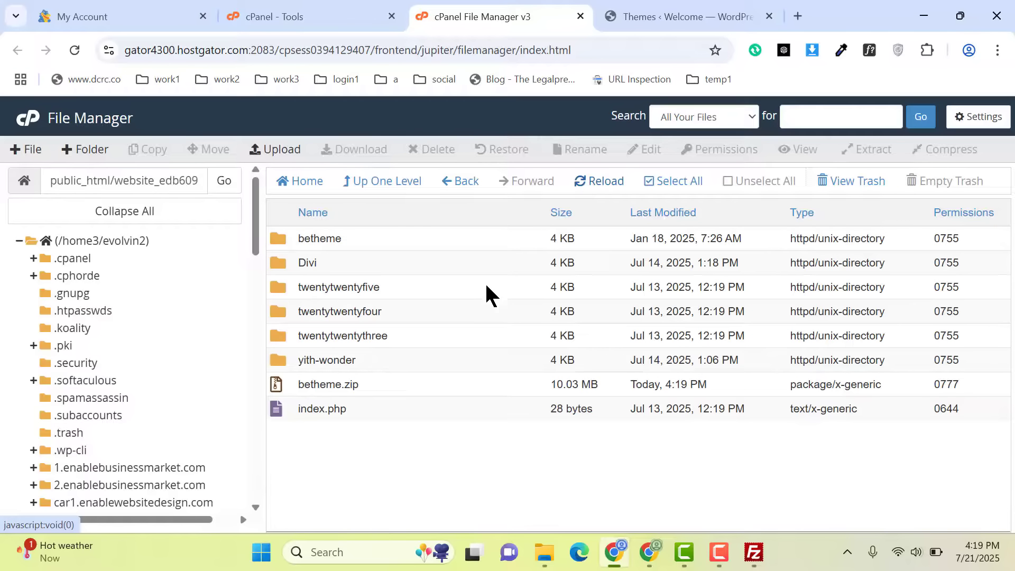
{"action": "left_click", "coordinate": [303, 380]}
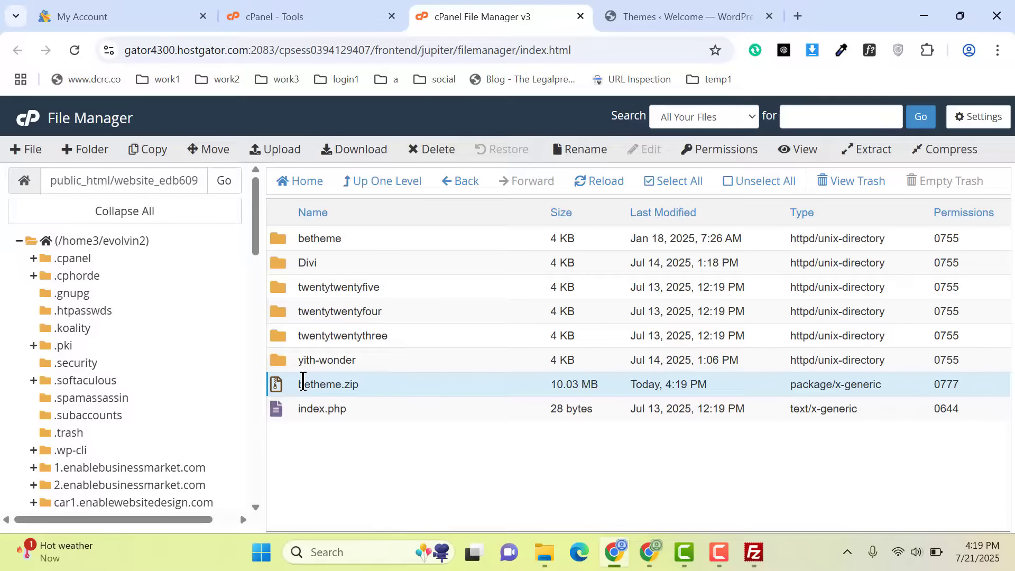
{"action": "right_click", "coordinate": [303, 381]}
{"action": "left_click", "coordinate": [379, 467]}
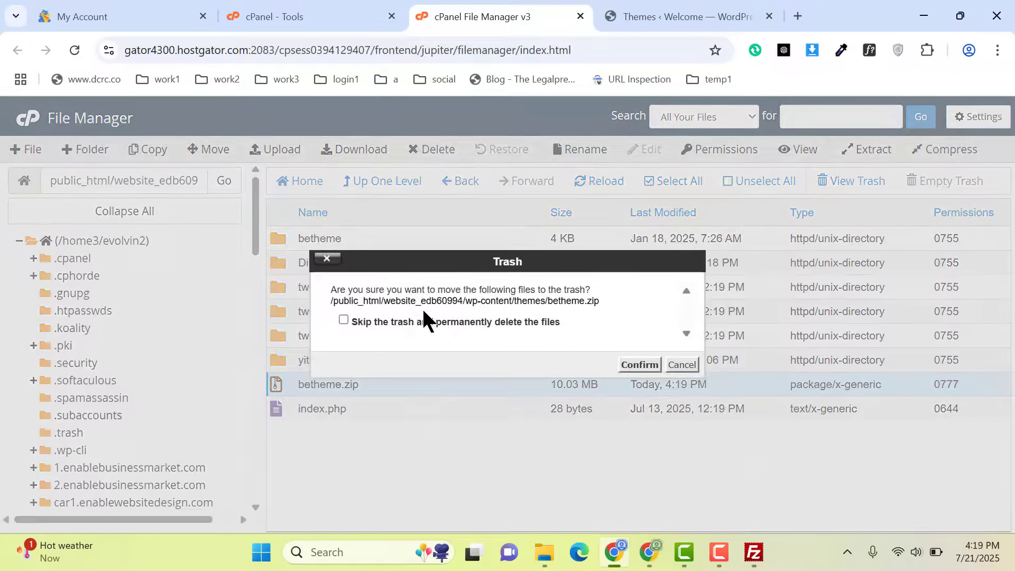
{"action": "left_click", "coordinate": [426, 321]}
{"action": "left_click", "coordinate": [639, 365]}
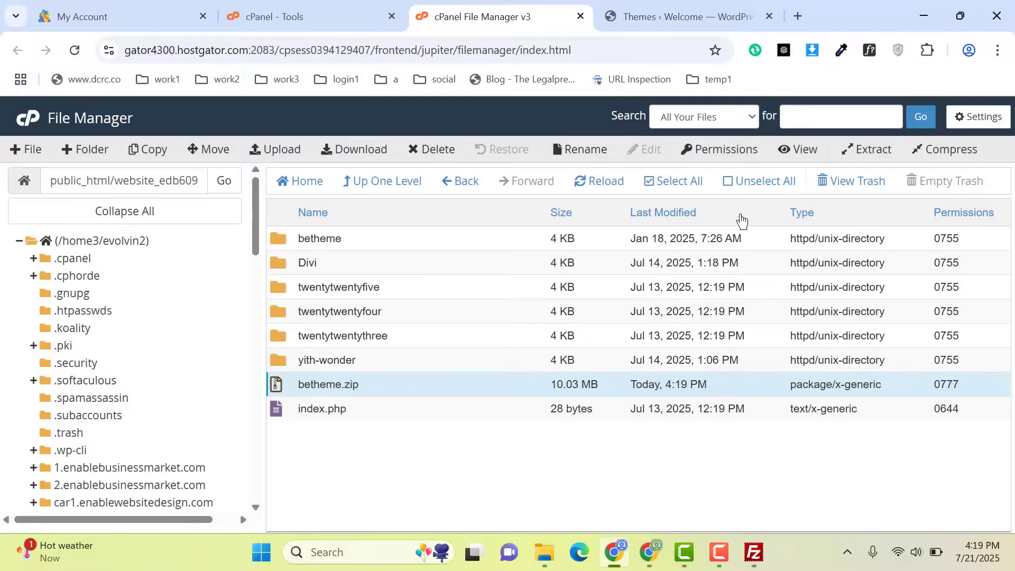
- Switch to the WordPress admin Themes page, refresh it and activate the Betheme theme
{"action": "left_click", "coordinate": [667, 16]}
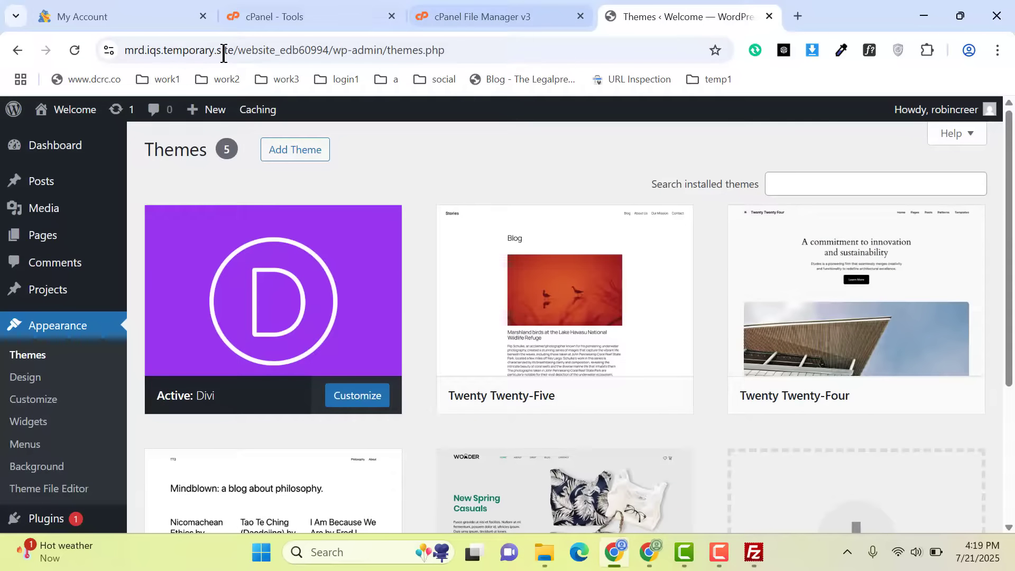
{"action": "left_click", "coordinate": [79, 51]}
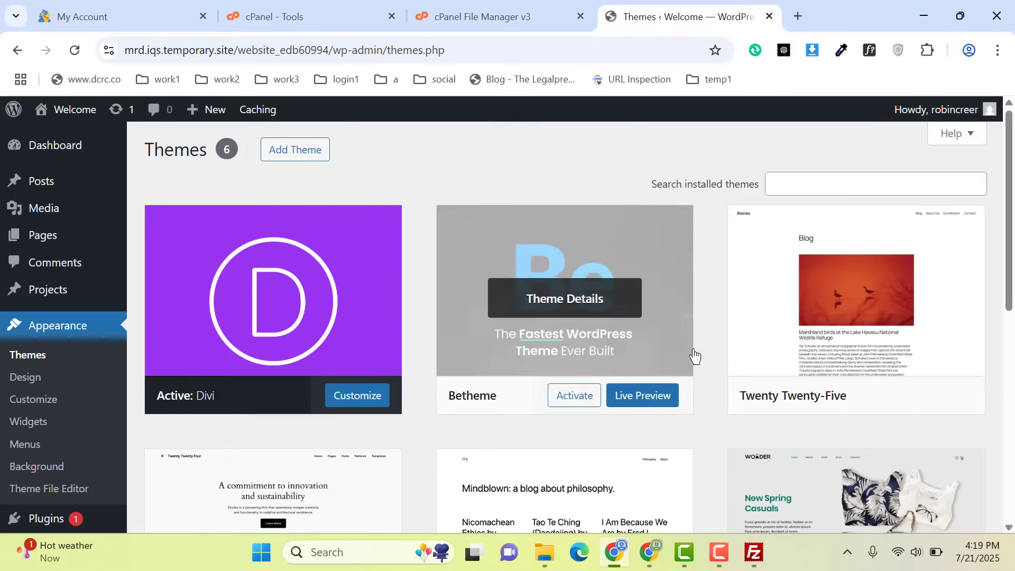
{"action": "left_click", "coordinate": [570, 401]}
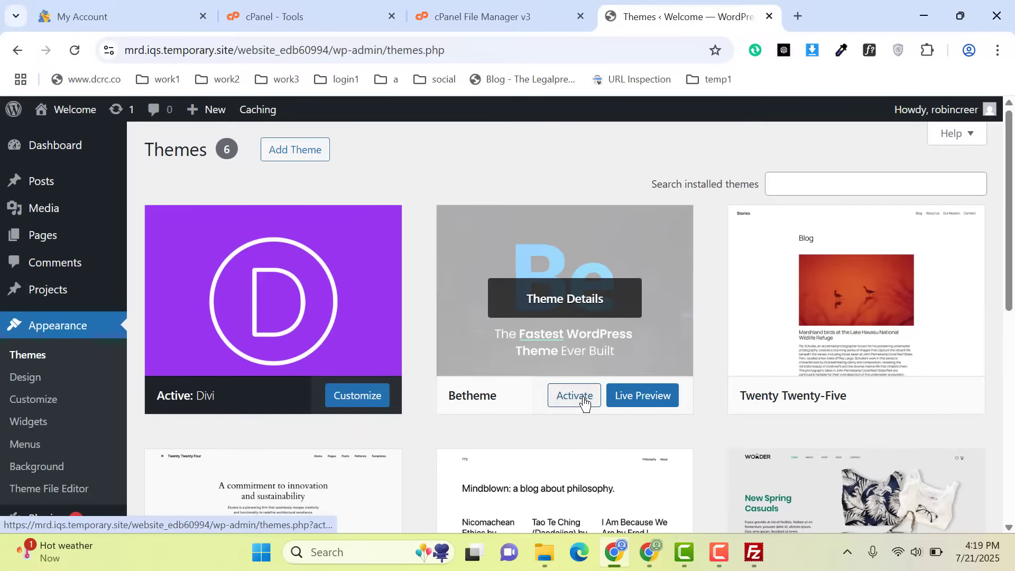